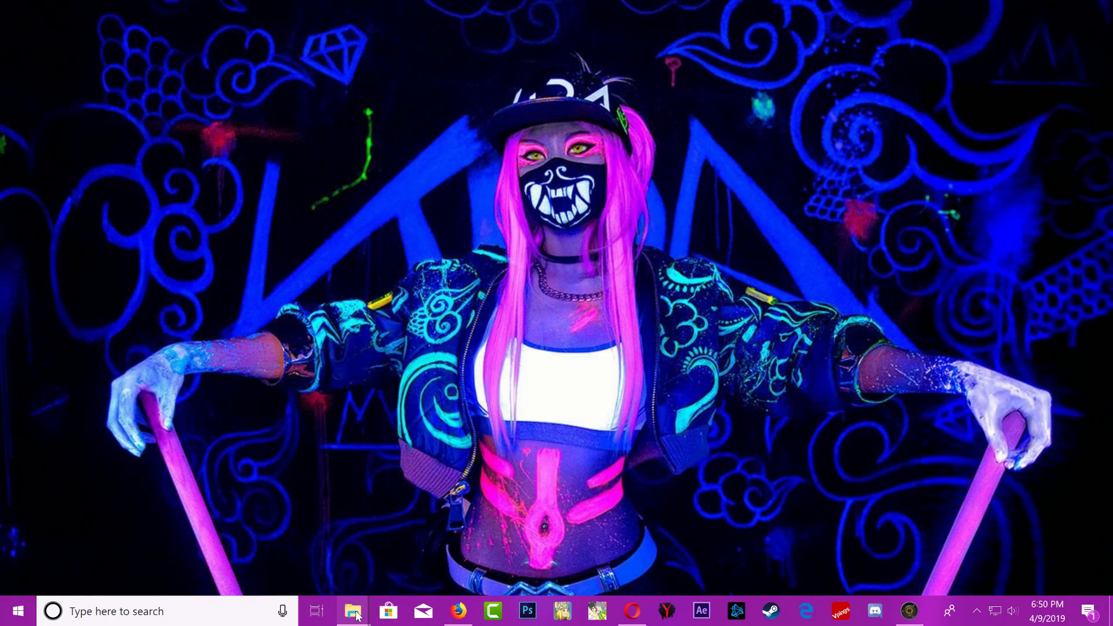
Select the Another World .pkg and .rap files in New folder and copy them
{"action": "mouse_move", "coordinate": [356, 616]}
{"action": "left_click", "coordinate": [417, 545]}
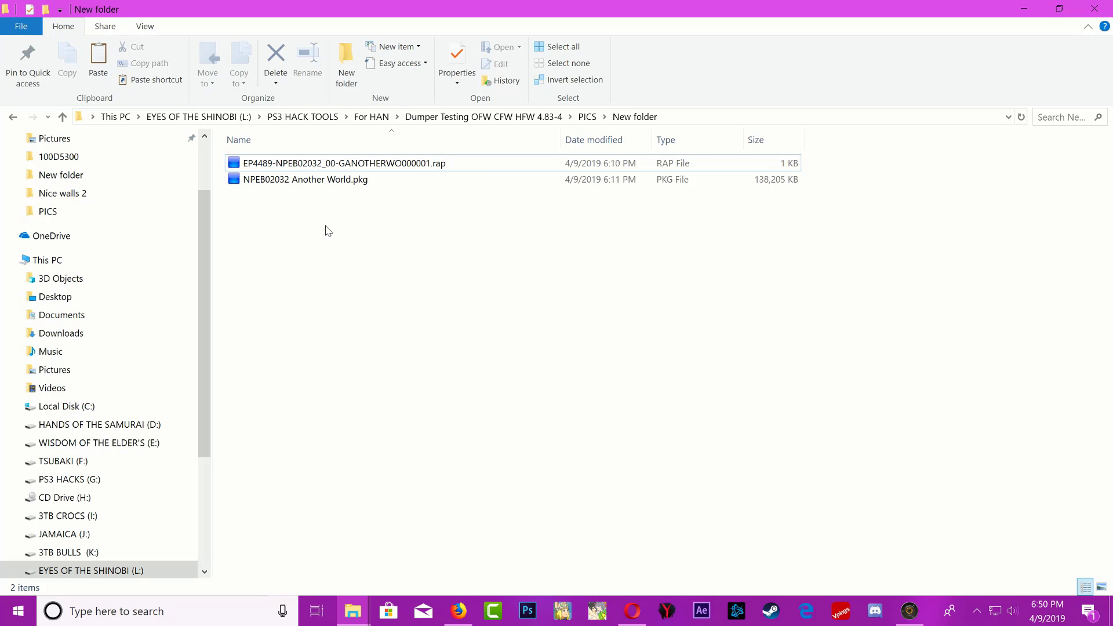
{"action": "mouse_move", "coordinate": [338, 251]}
{"action": "left_mouse_down"}
{"action": "mouse_move", "coordinate": [338, 169]}
{"action": "mouse_move", "coordinate": [350, 155]}
{"action": "left_mouse_up"}
{"action": "right_click", "coordinate": [346, 172]}
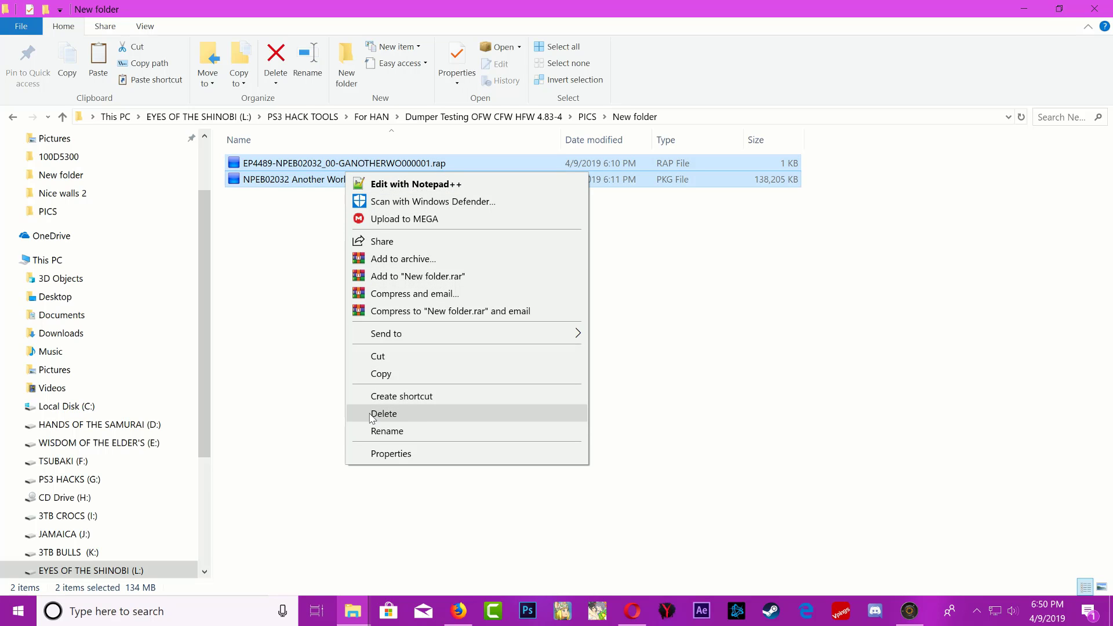
{"action": "left_click", "coordinate": [383, 375]}
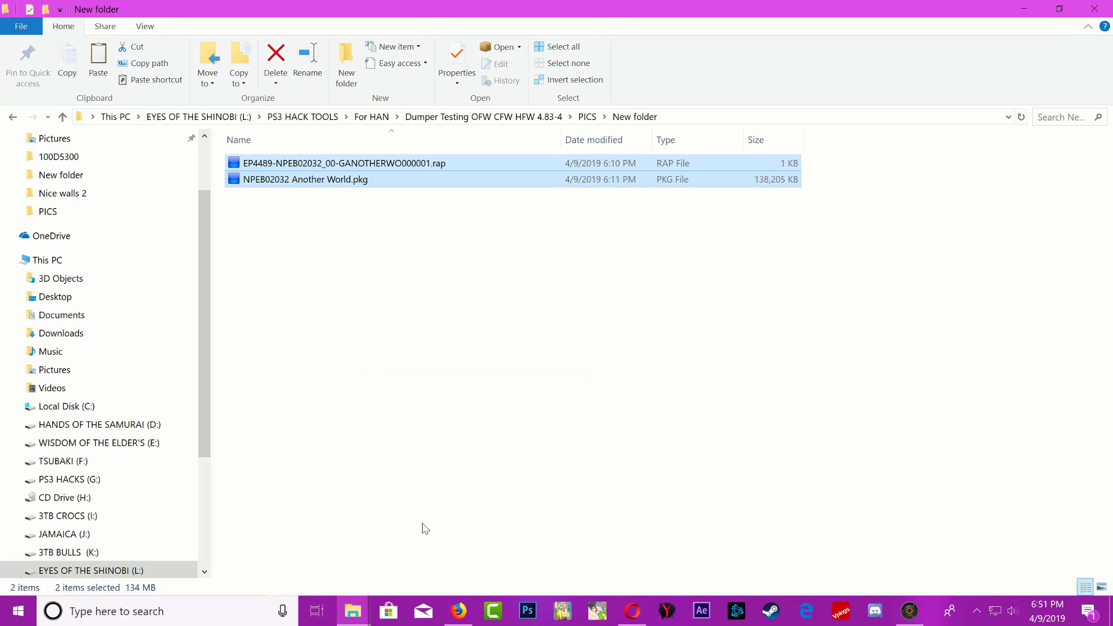
Paste both files onto the PS3 HACKS (G:) drive after checking its properties
{"action": "left_click", "coordinate": [369, 611]}
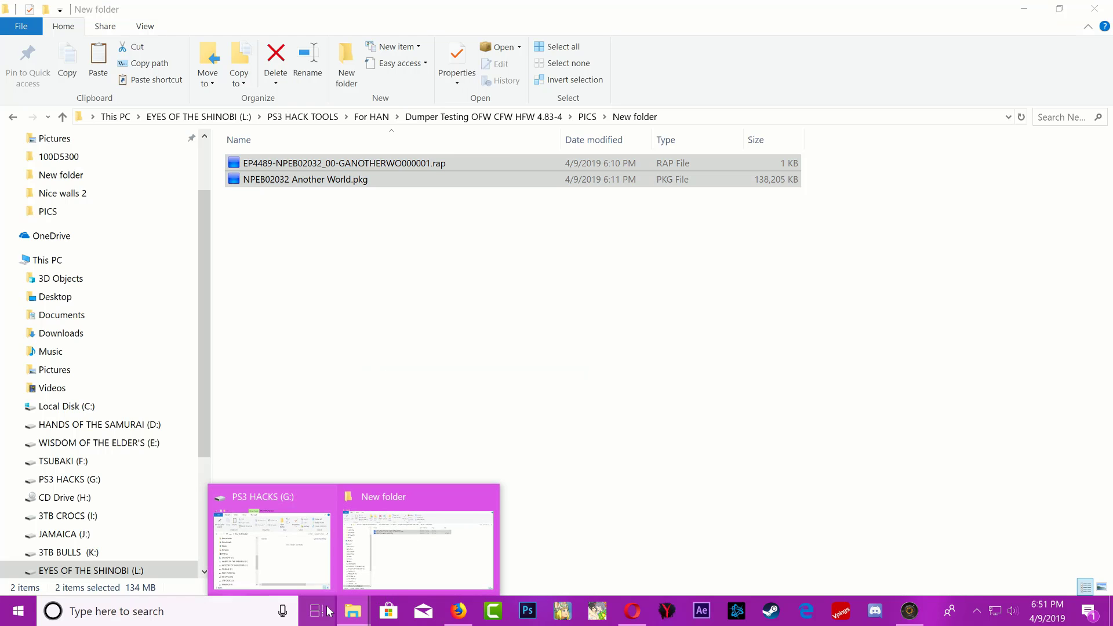
{"action": "left_click", "coordinate": [298, 570]}
{"action": "right_click", "coordinate": [820, 405]}
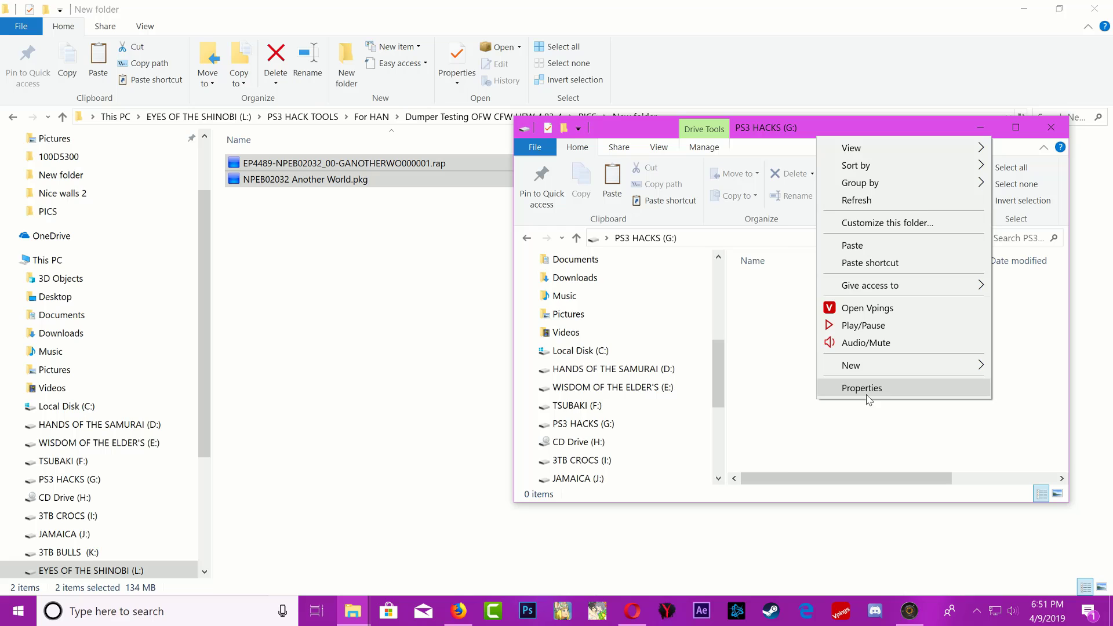
{"action": "left_click", "coordinate": [867, 389]}
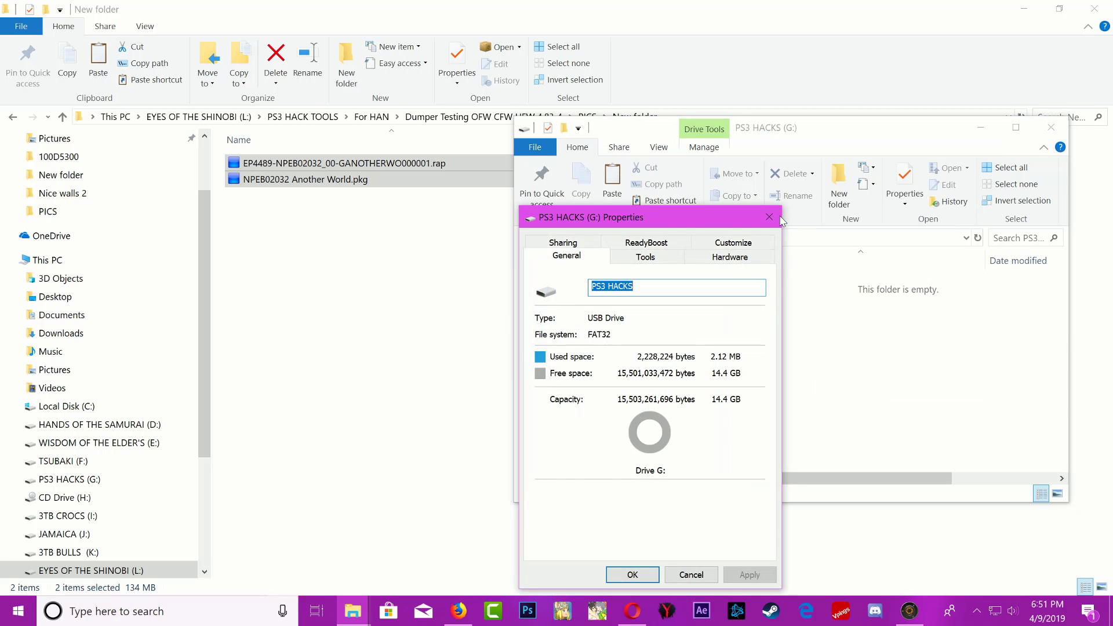
{"action": "left_click", "coordinate": [780, 217]}
{"action": "right_click", "coordinate": [823, 359]}
{"action": "left_click", "coordinate": [869, 207]}
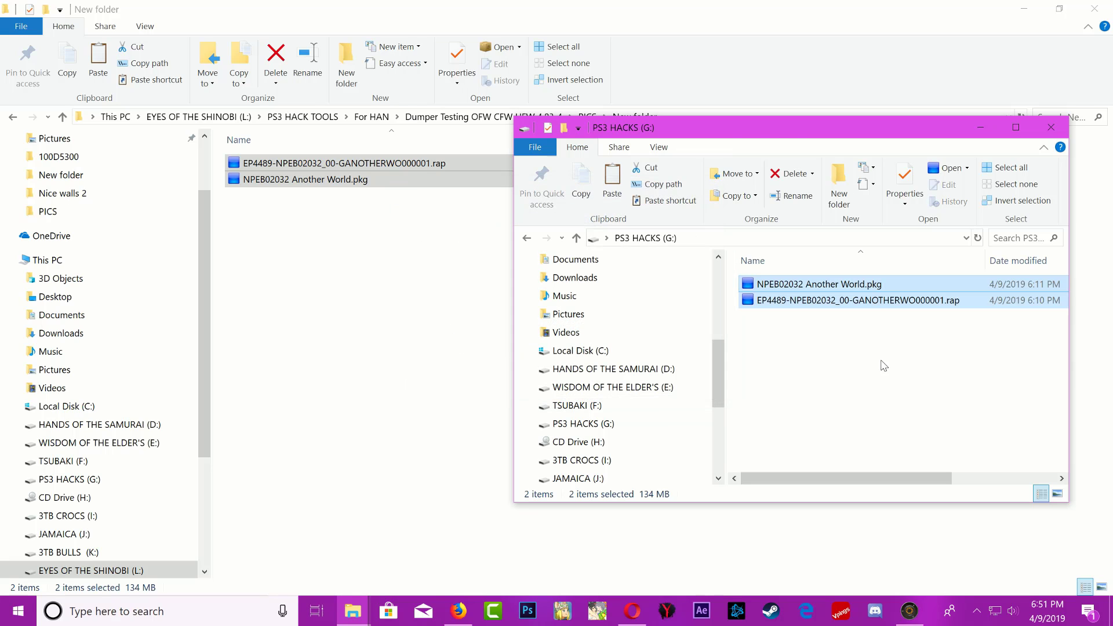
Create a new folder named exdata on the PS3 HACKS drive
{"action": "left_click", "coordinate": [884, 366]}
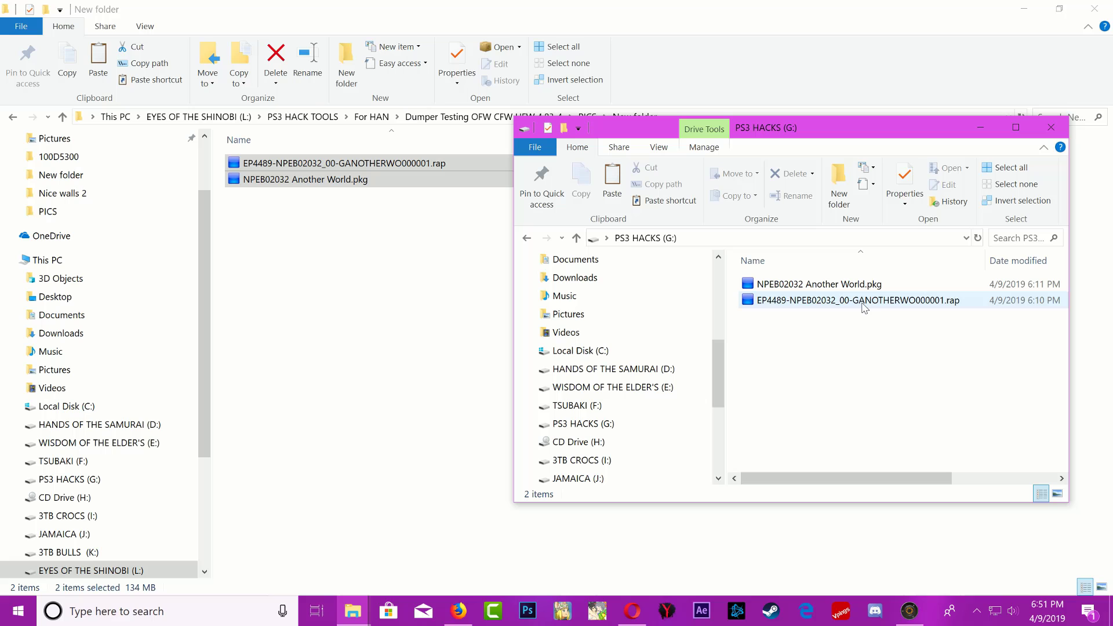
{"action": "right_click", "coordinate": [851, 397]}
{"action": "right_click", "coordinate": [797, 399]}
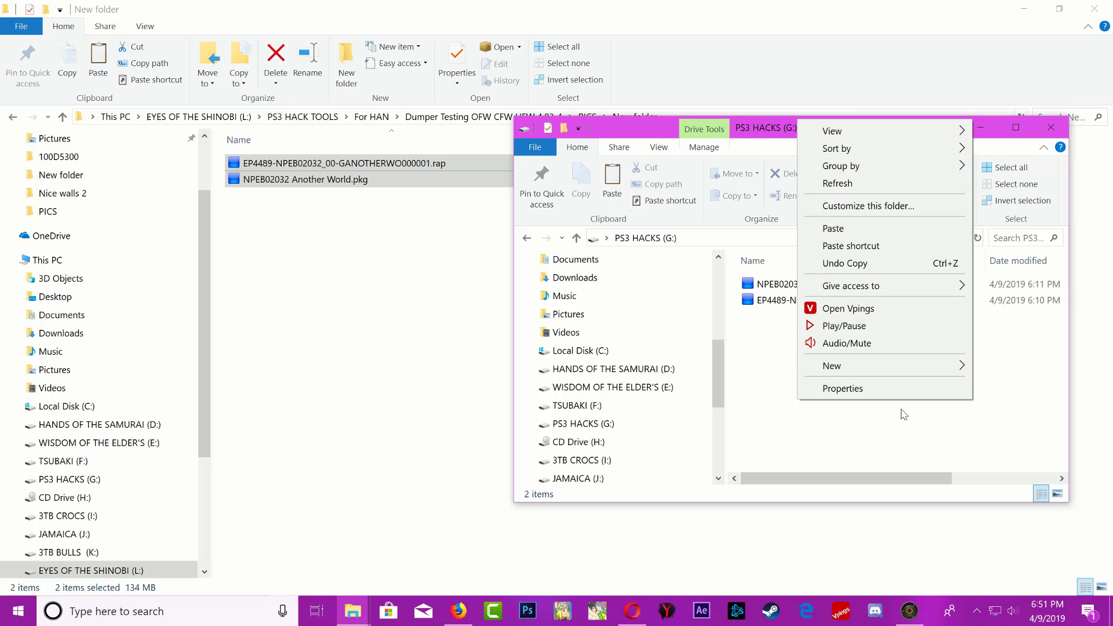
{"action": "mouse_move", "coordinate": [863, 372]}
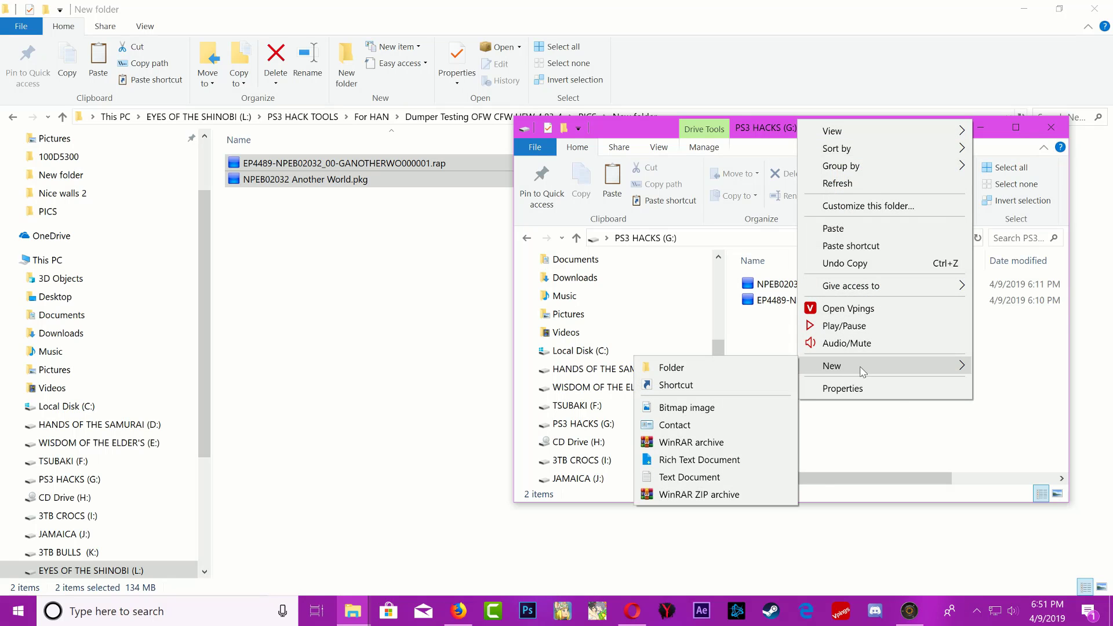
{"action": "left_click", "coordinate": [747, 374]}
{"action": "type", "text": "exdata"}
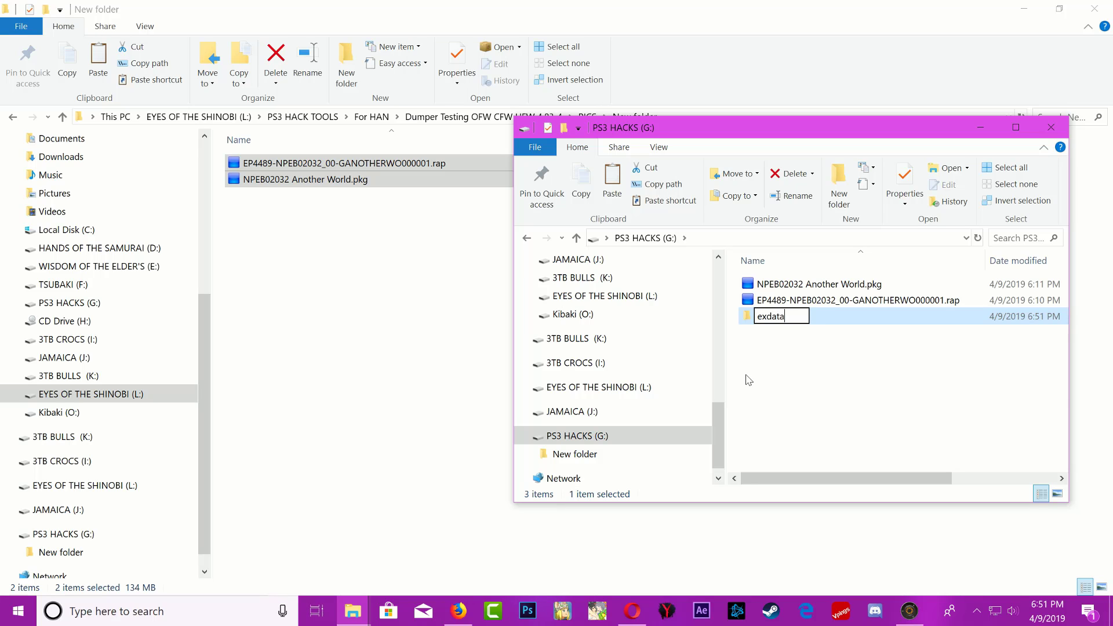
{"action": "left_click", "coordinate": [825, 359]}
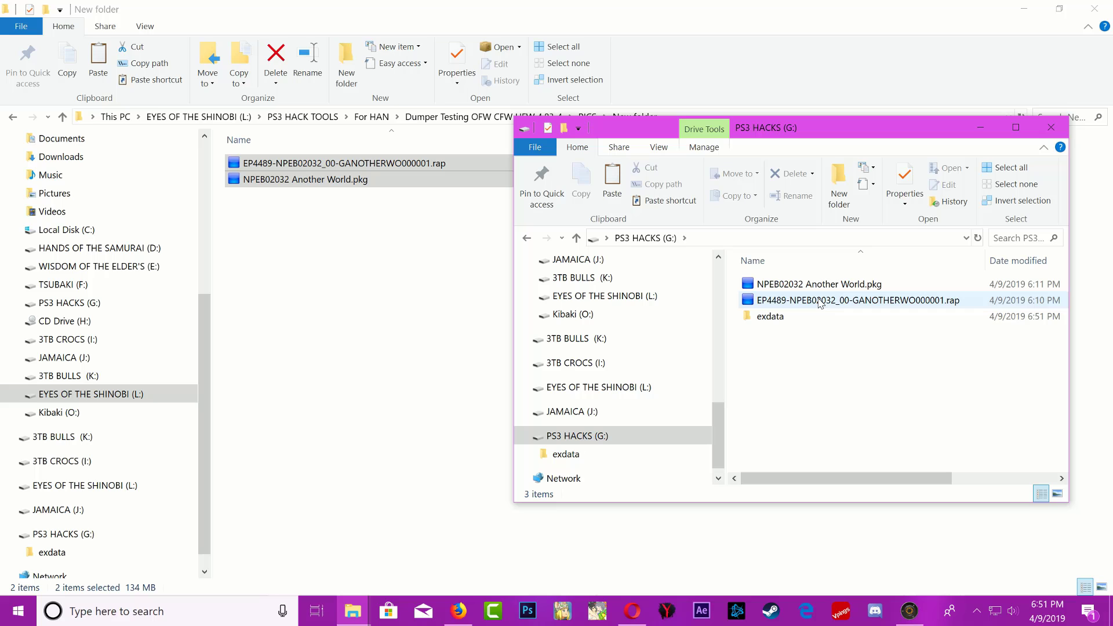
Move the .rap file into exdata and open the folder to confirm it's there
{"action": "left_click_drag", "start_coordinate": [820, 303], "coordinate": [780, 317]}
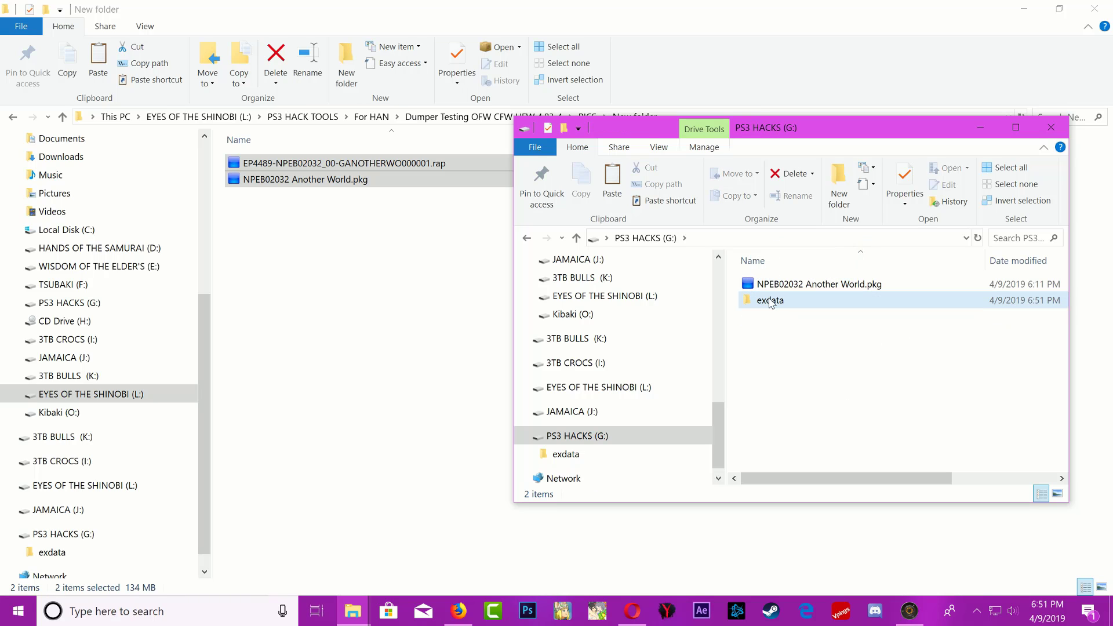
{"action": "double_click", "coordinate": [770, 301]}
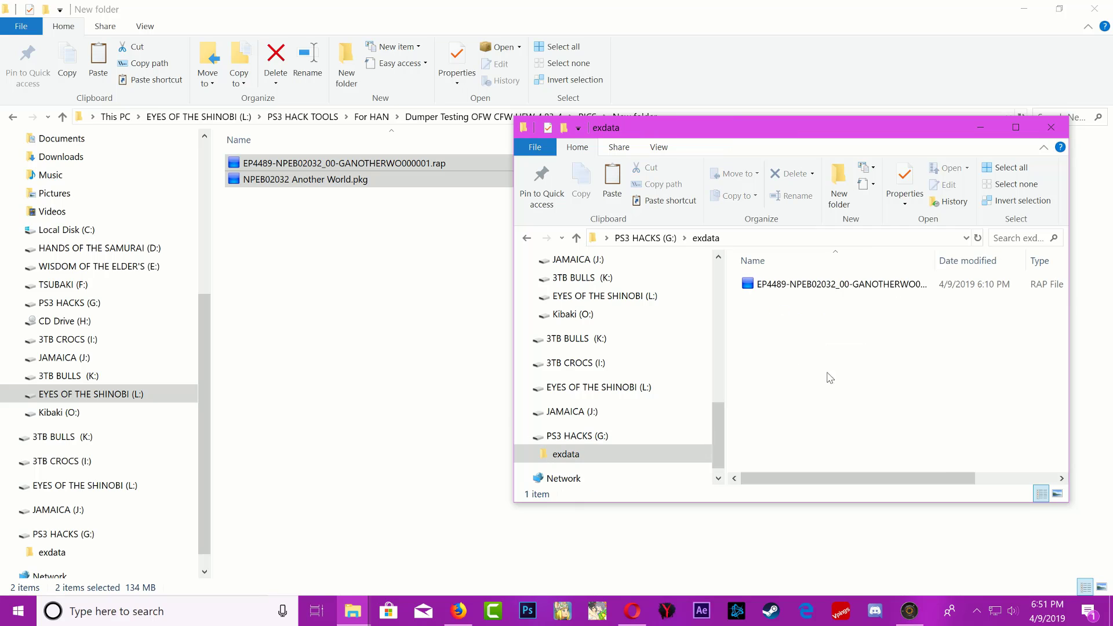
{"action": "left_click_drag", "start_coordinate": [864, 418], "coordinate": [756, 383]}
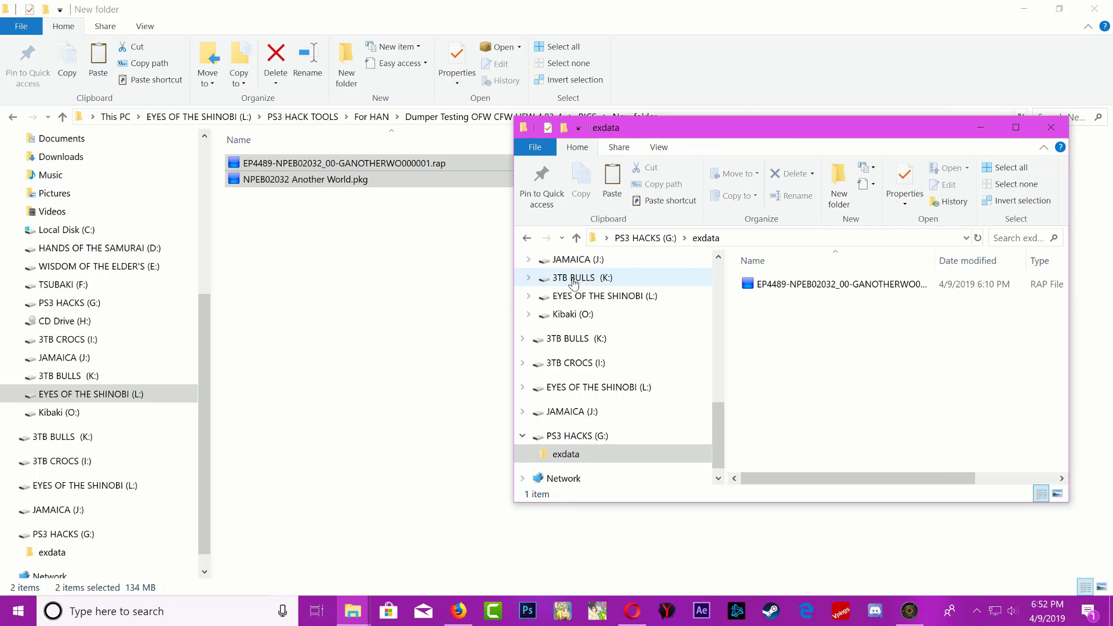
Return to the drive's top level and safely eject PS3 HACKS (G:)
{"action": "left_click", "coordinate": [527, 240]}
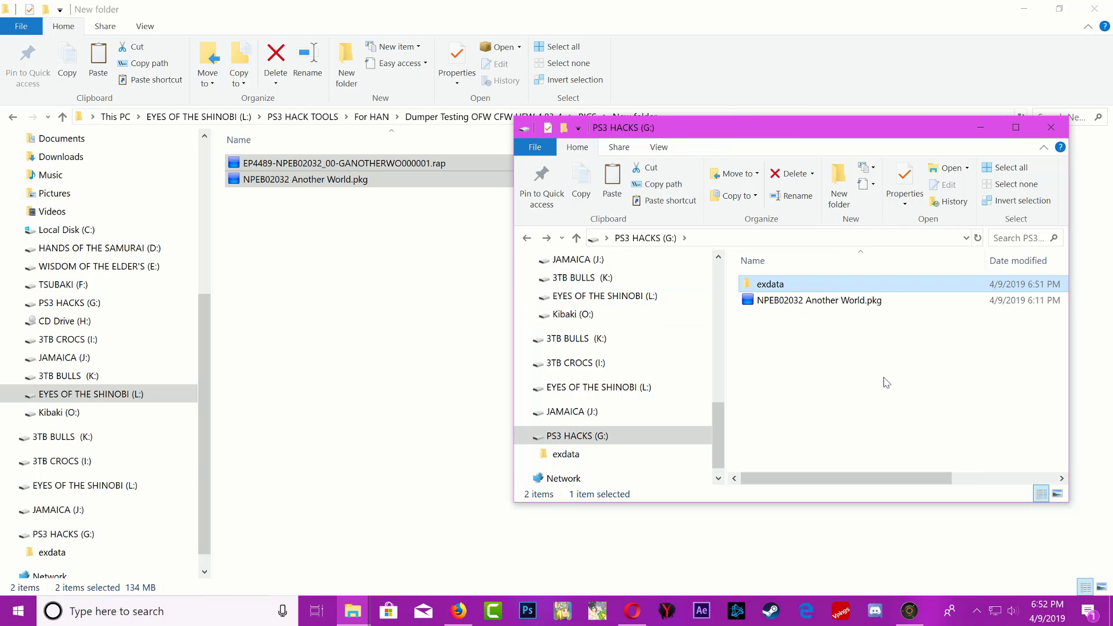
{"action": "left_click", "coordinate": [833, 365]}
{"action": "left_click_drag", "start_coordinate": [818, 127], "coordinate": [788, 102]}
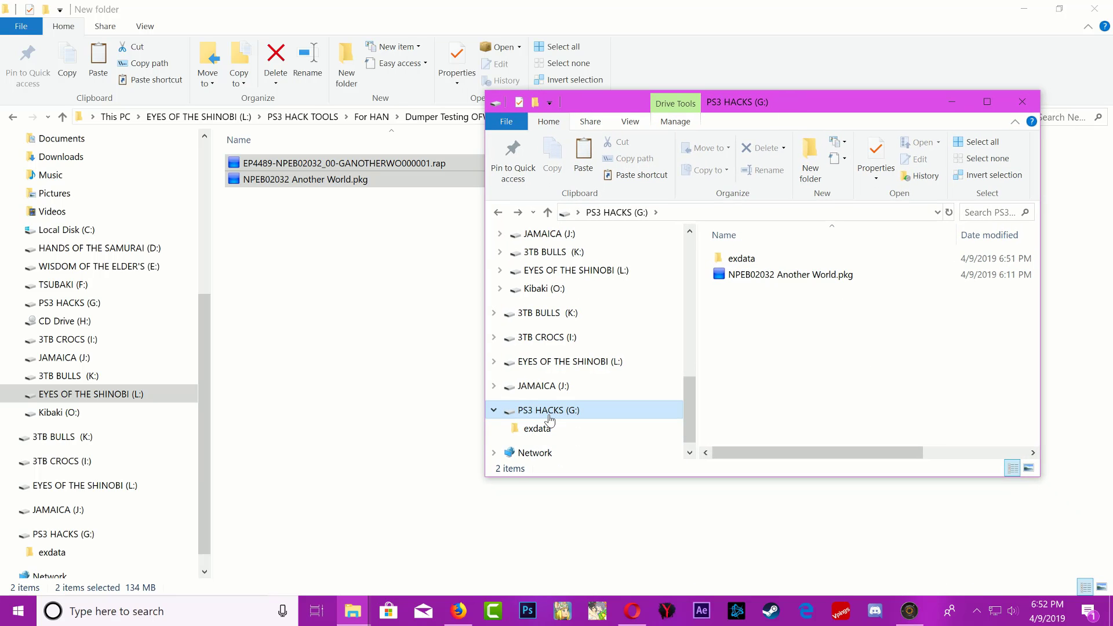
{"action": "right_click", "coordinate": [551, 419]}
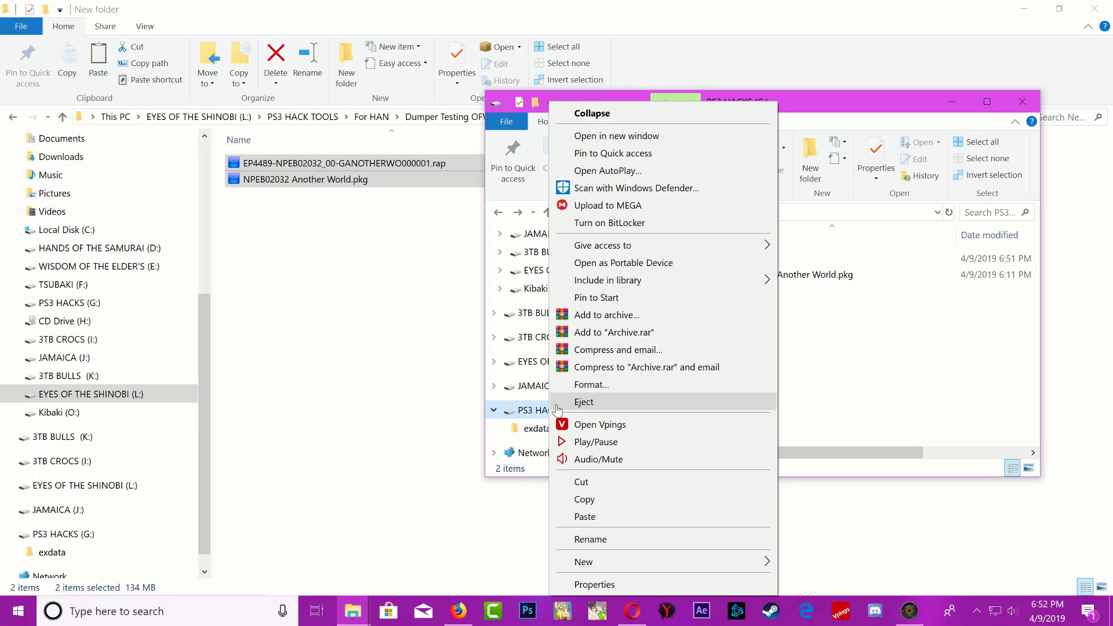
{"action": "left_click", "coordinate": [577, 404]}
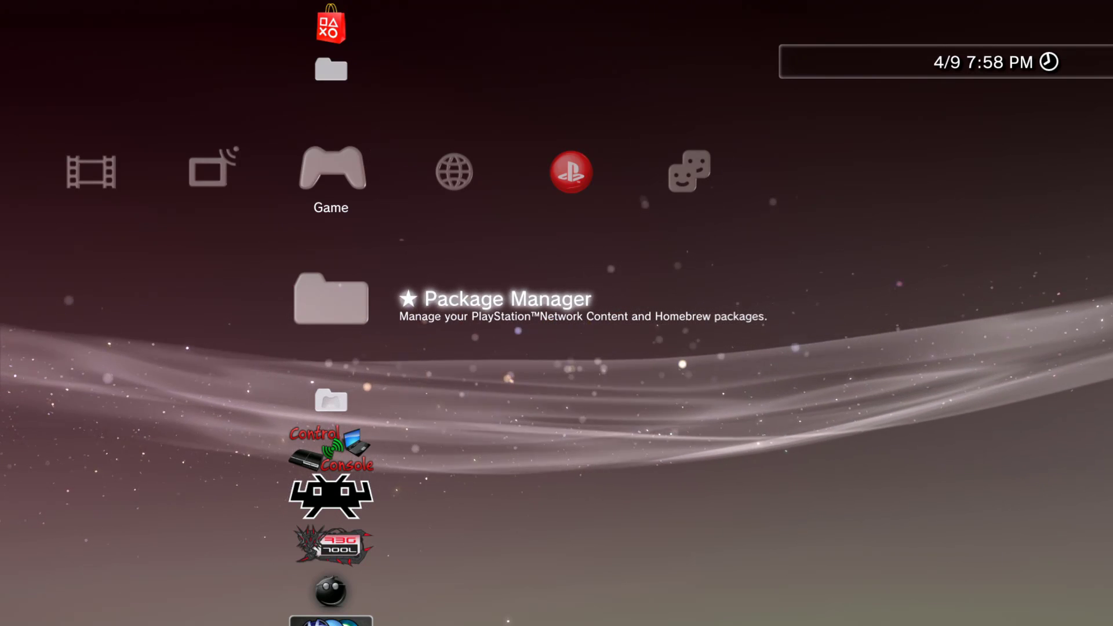
Move up the Game column and across to the PlayStation Network column showing Sign In
{"action": "key", "text": "Up"}
{"action": "key", "text": "Up"}
{"action": "key", "text": "Up"}
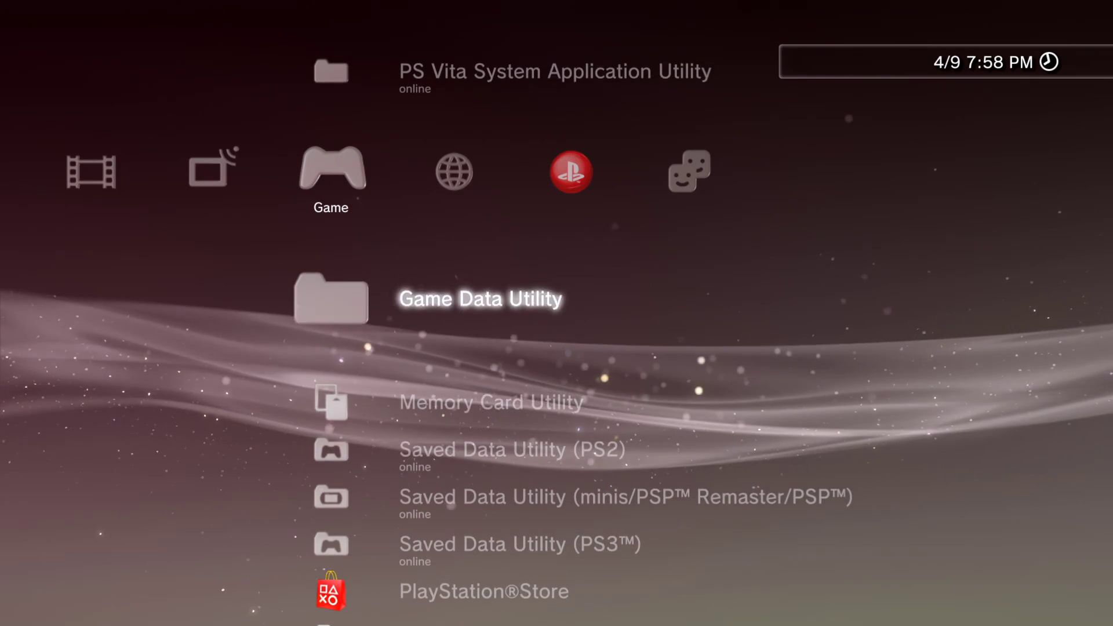
{"action": "key", "text": "Right"}
{"action": "key", "text": "Right"}
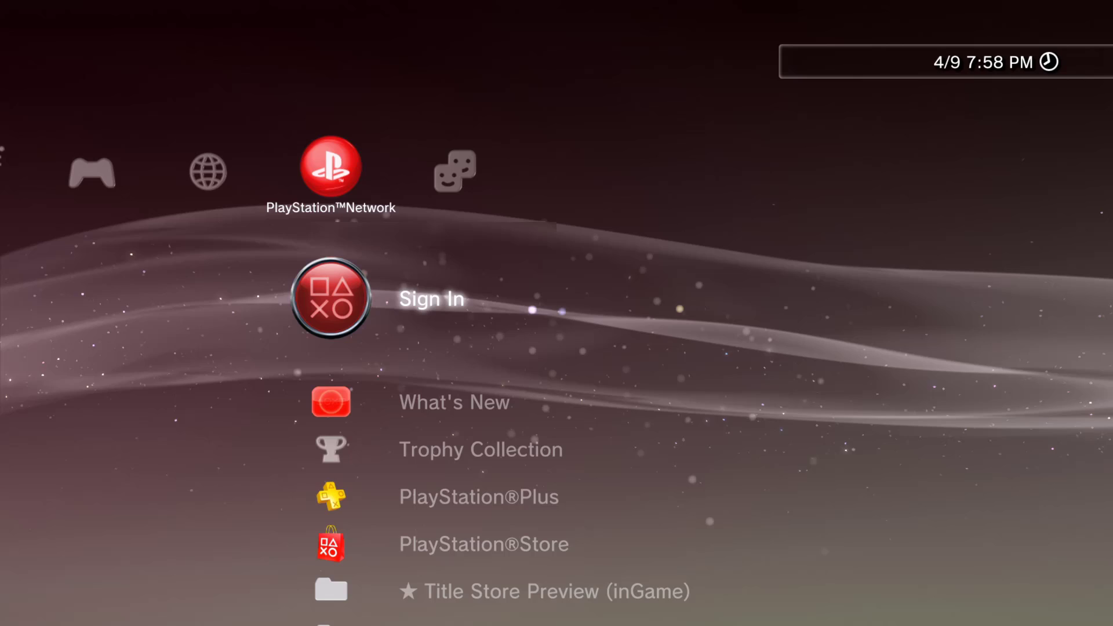
Sign in to PlayStation Network and activate this PS3 for games via Account Management
{"action": "key", "text": "Return"}
{"action": "key", "text": "Return"}
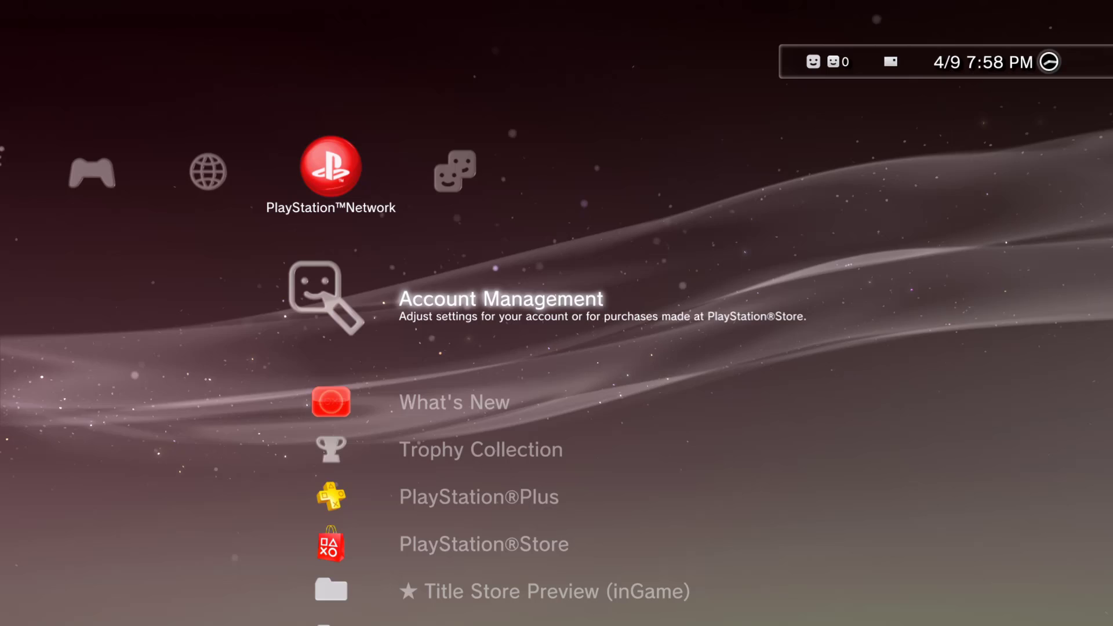
{"action": "key", "text": "Return"}
{"action": "key", "text": "Down"}
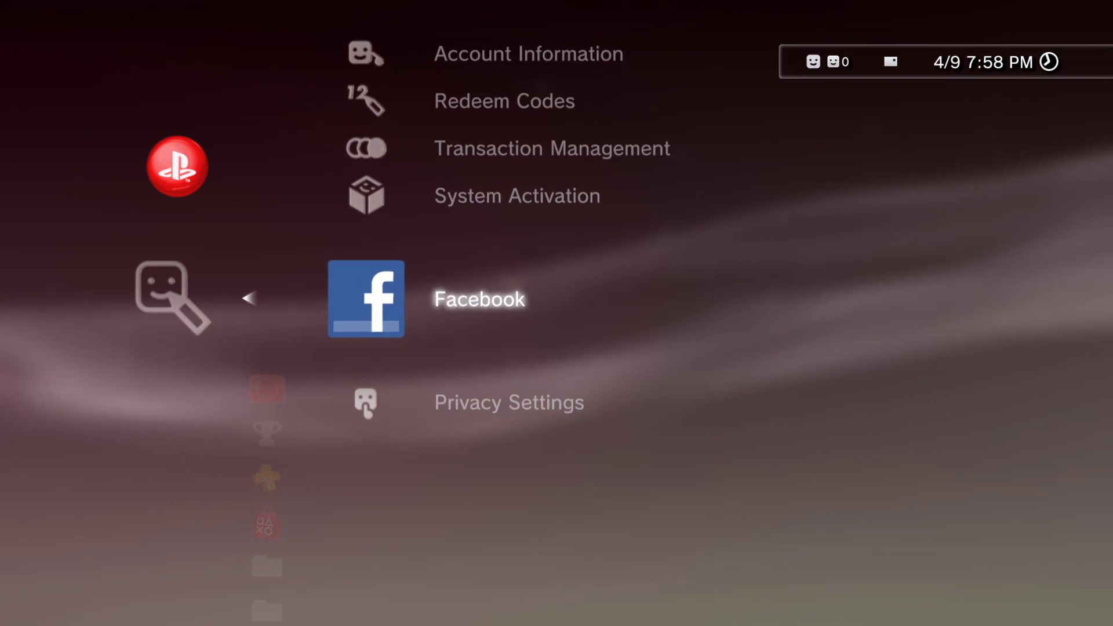
{"action": "key", "text": "Up"}
{"action": "key", "text": "Return"}
{"action": "key", "text": "Return"}
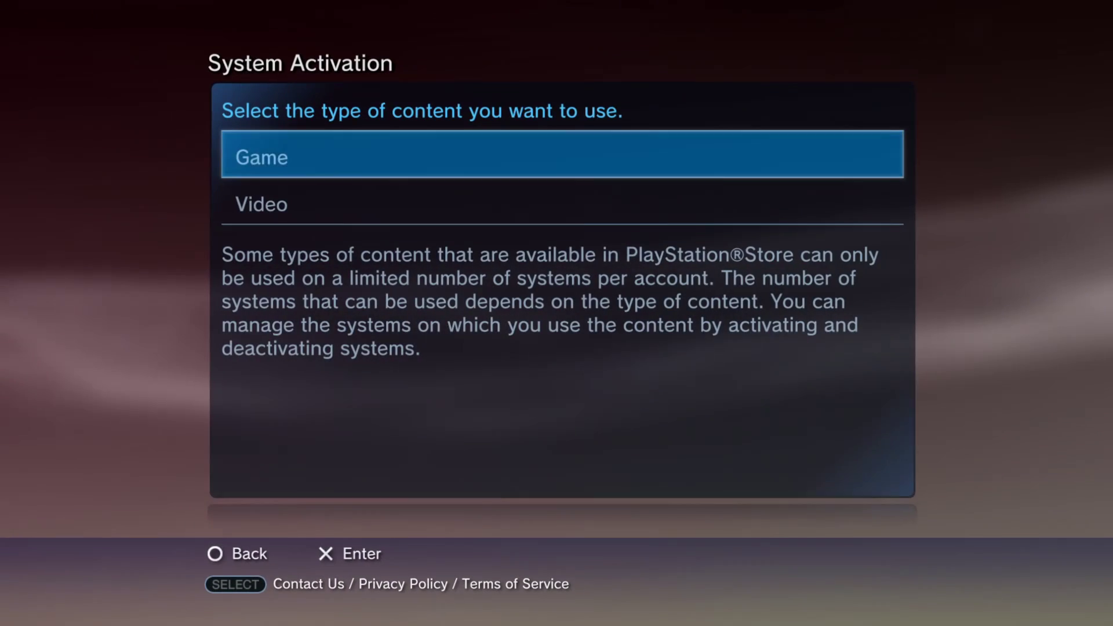
{"action": "key", "text": "Return"}
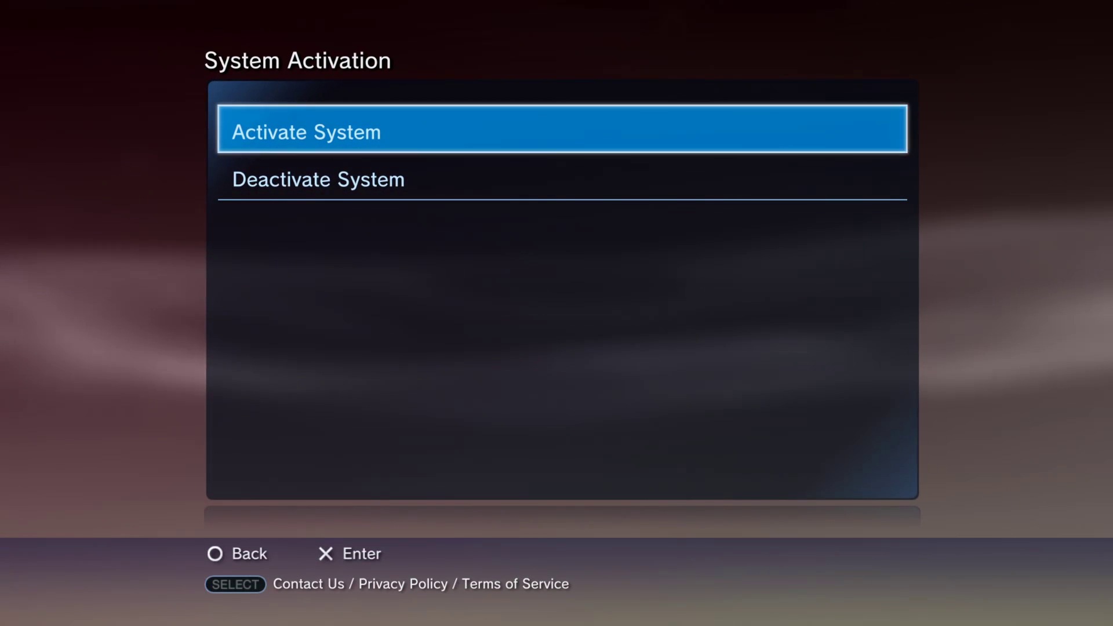
{"action": "key", "text": "Return"}
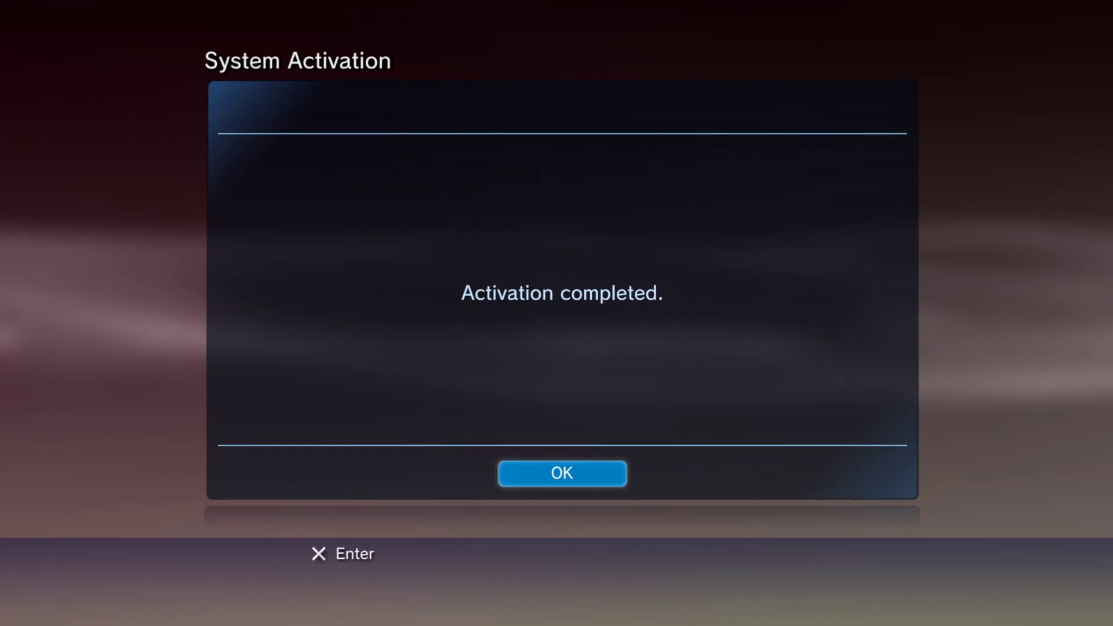
Dismiss the activation message, back out, and sign out of PlayStation Network
{"action": "key", "text": "Return"}
{"action": "key", "text": "Escape"}
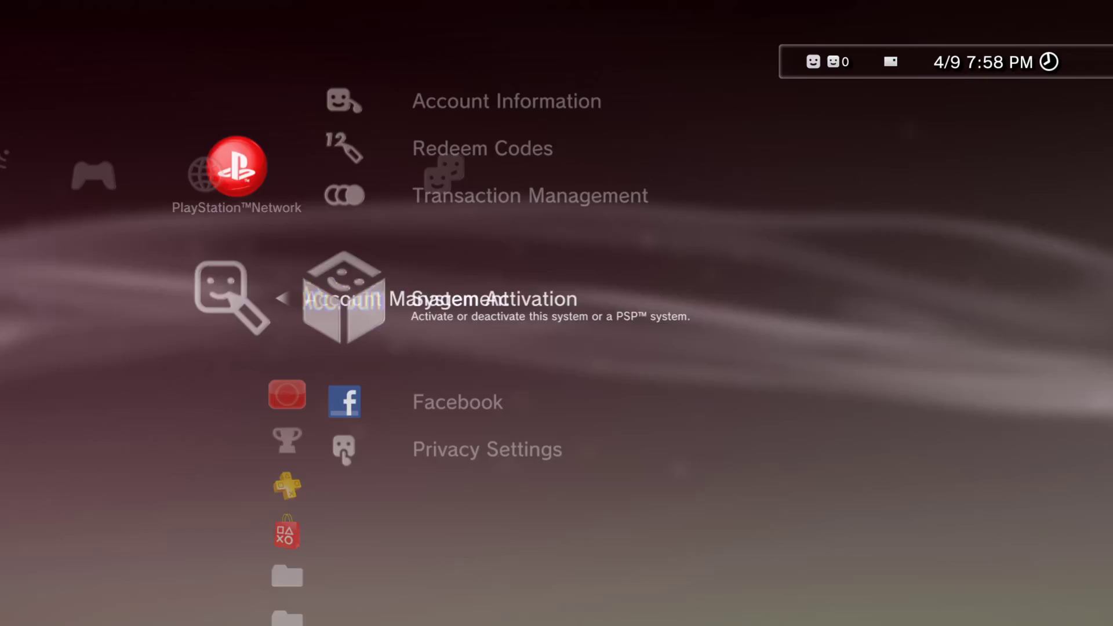
{"action": "key", "text": "Escape"}
{"action": "key", "text": "Menu"}
{"action": "key", "text": "Return"}
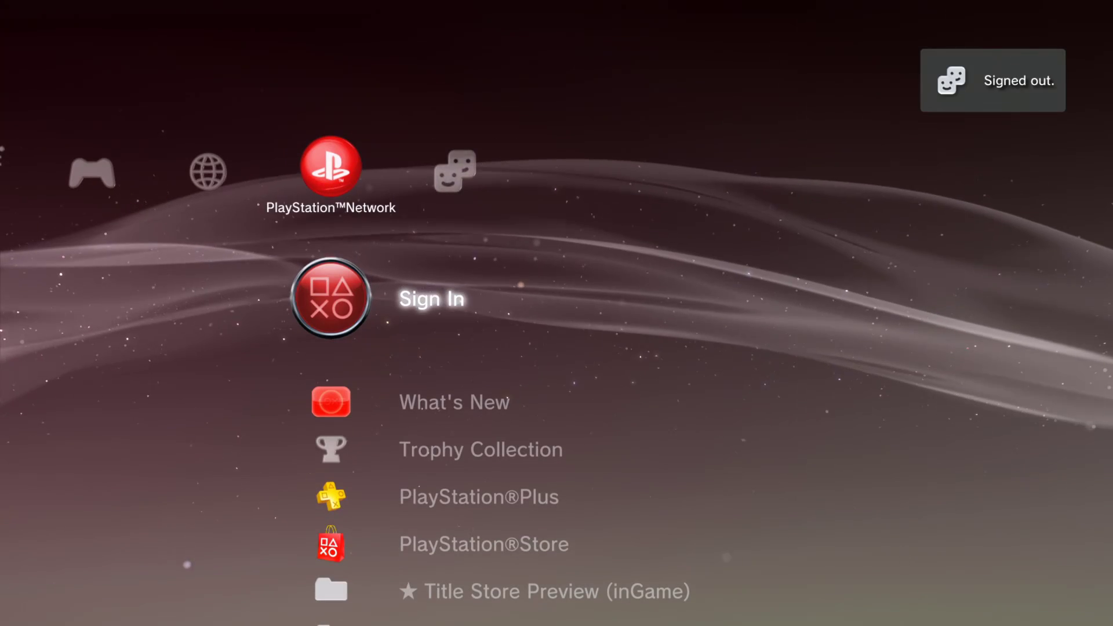
{"action": "key", "text": "Left"}
{"action": "key", "text": "Left"}
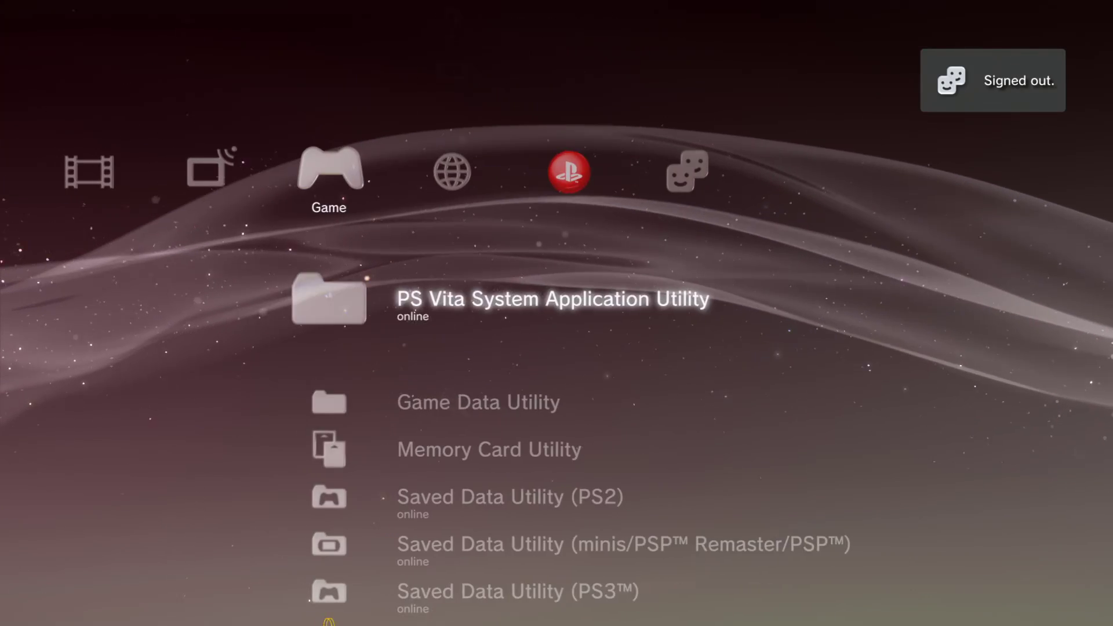
Install NPEB02032 Another World.pkg from USB through Package Manager's Standard install
{"action": "key", "text": "Down"}
{"action": "key", "text": "Down"}
{"action": "key", "text": "Down"}
{"action": "key", "text": "Down"}
{"action": "key", "text": "Down"}
{"action": "key", "text": "Down"}
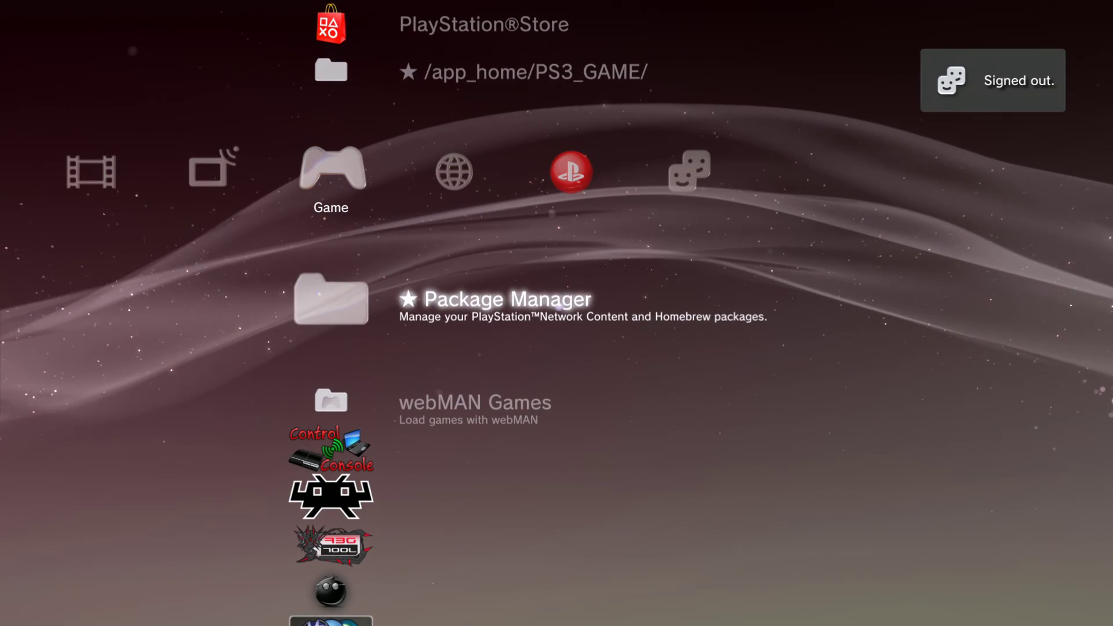
{"action": "key", "text": "Return"}
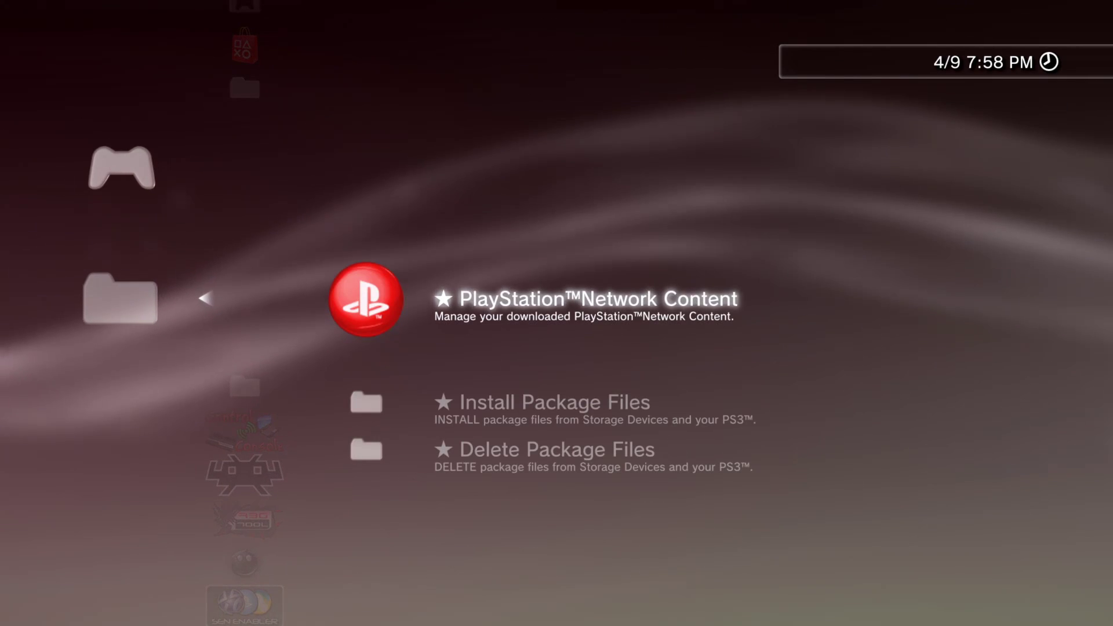
{"action": "key", "text": "Down"}
{"action": "key", "text": "Return"}
{"action": "key", "text": "Down"}
{"action": "key", "text": "Down"}
{"action": "key", "text": "Return"}
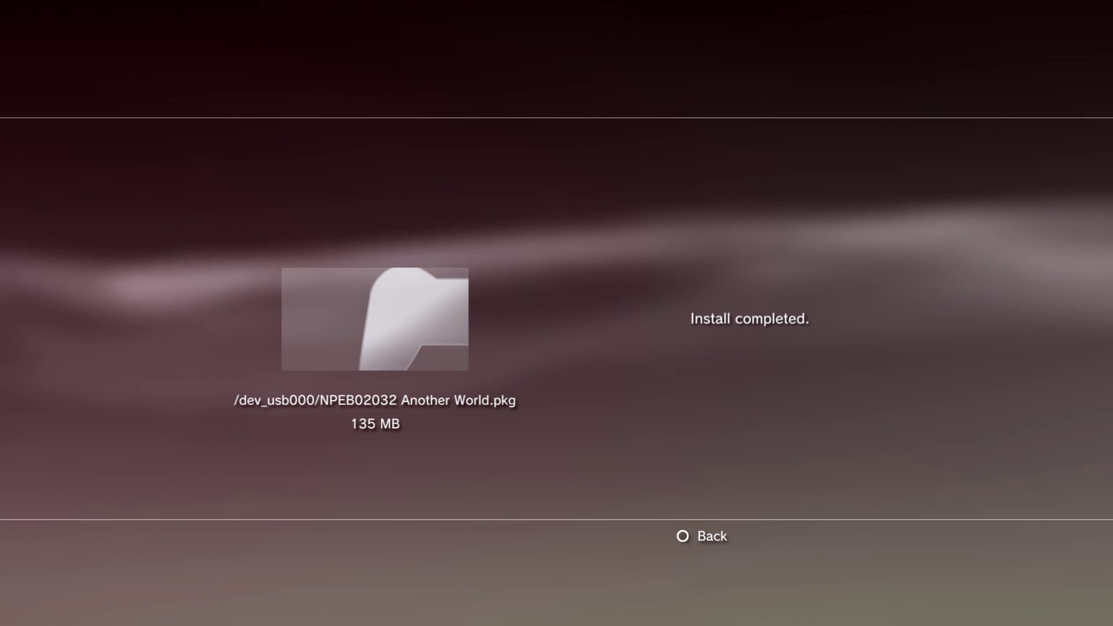
{"action": "key", "text": "Escape"}
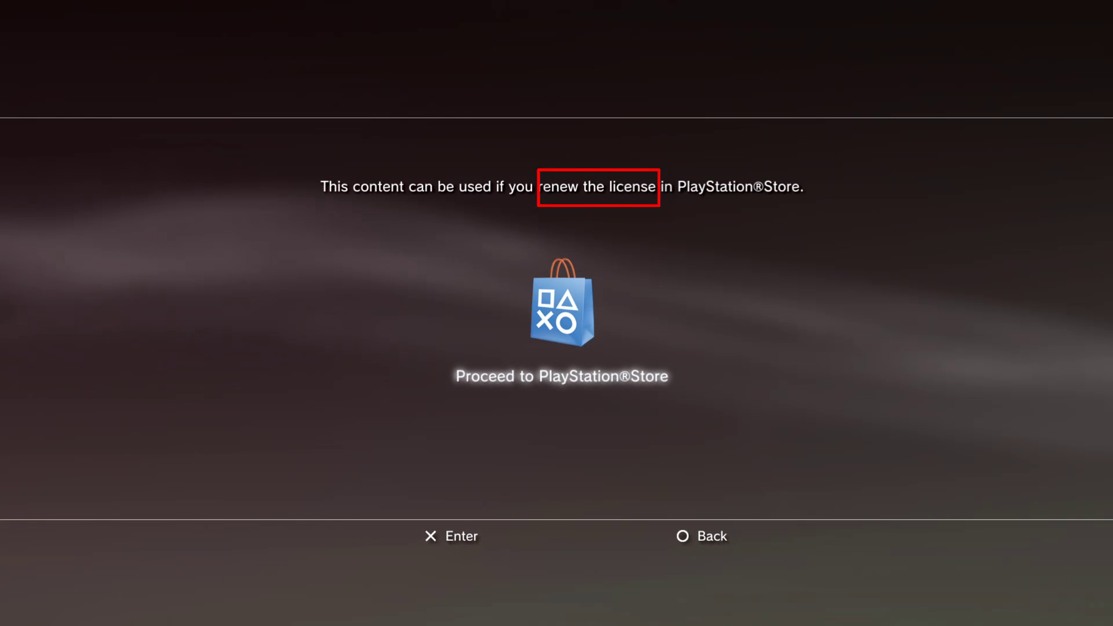
{"action": "key", "text": "Escape"}
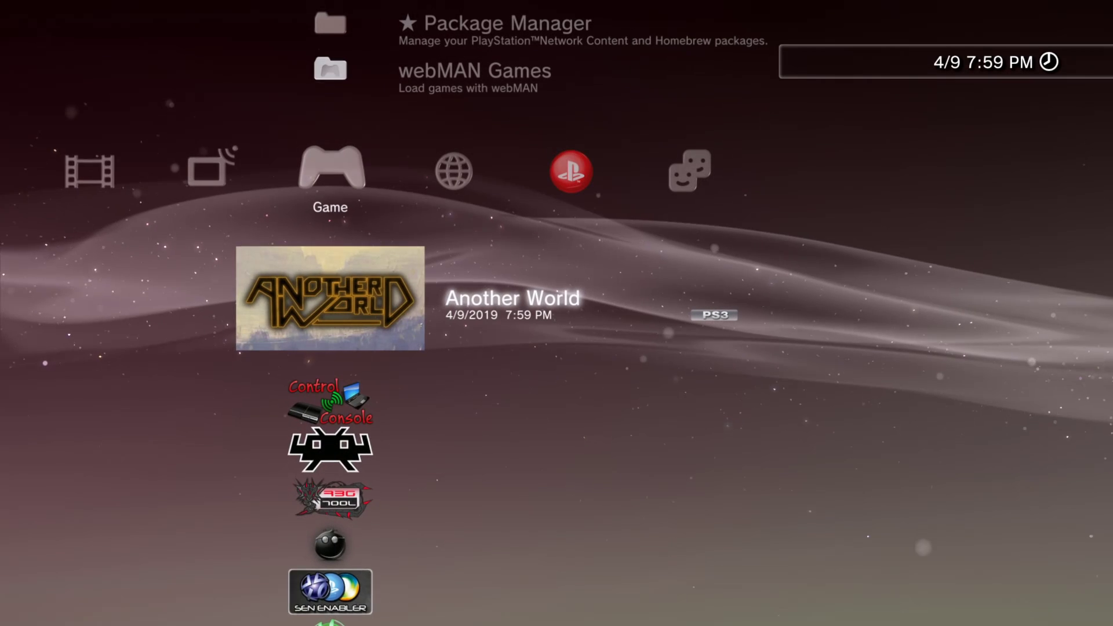
{"action": "key", "text": "Menu"}
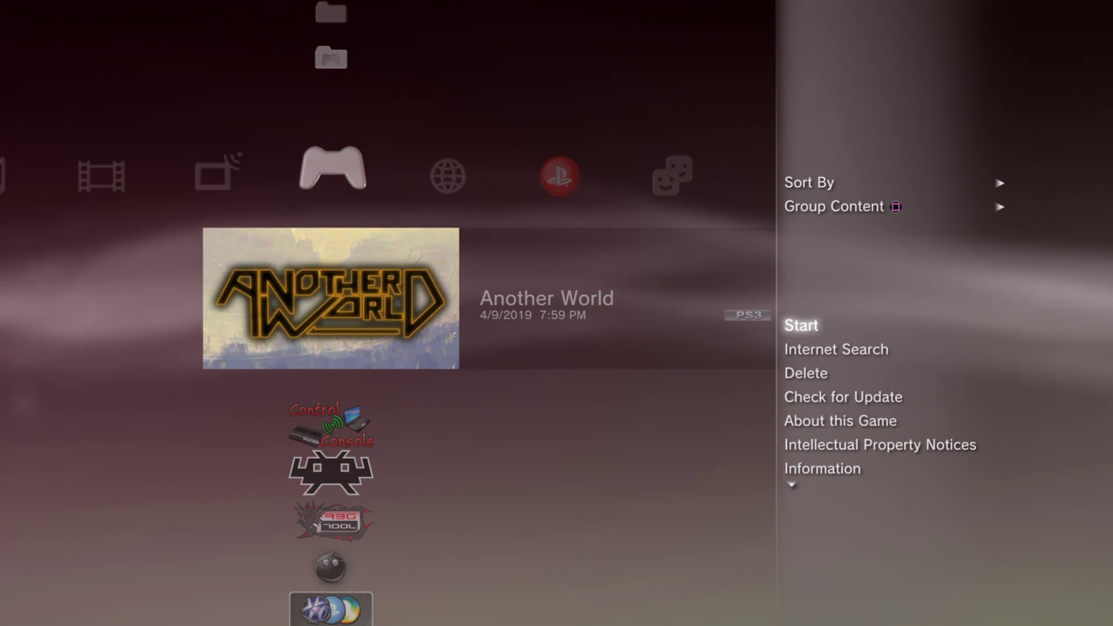
{"action": "key", "text": "Down"}
{"action": "key", "text": "Down"}
{"action": "key", "text": "Down"}
{"action": "key", "text": "Up"}
{"action": "key", "text": "Return"}
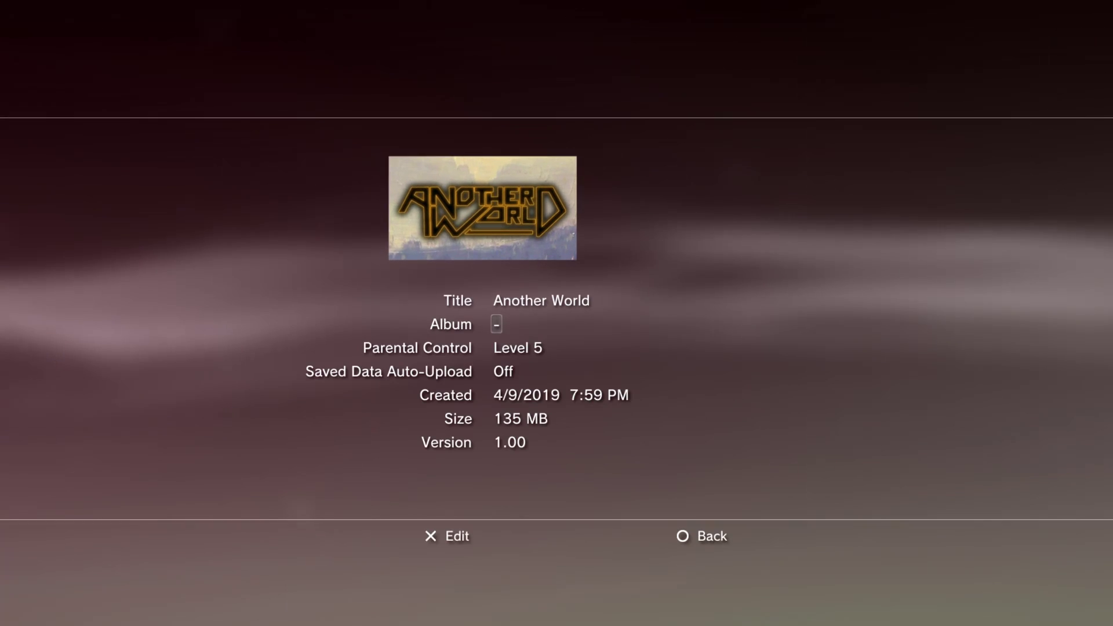
{"action": "key", "text": "Down"}
{"action": "key", "text": "Down"}
{"action": "key", "text": "Down"}
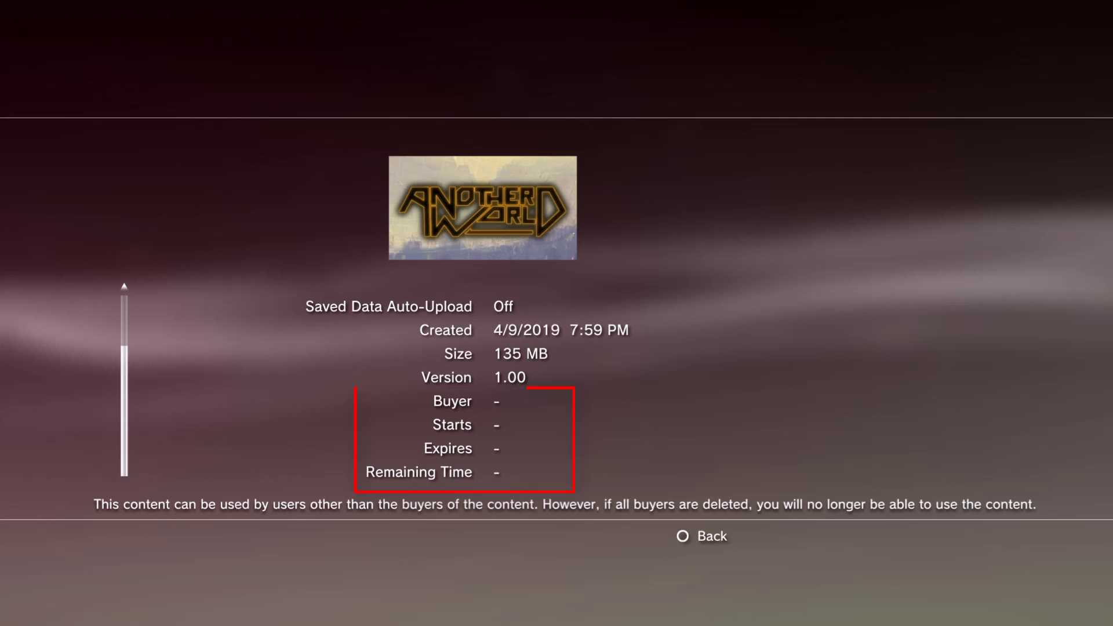
{"action": "mouse_move", "coordinate": [364, 354]}
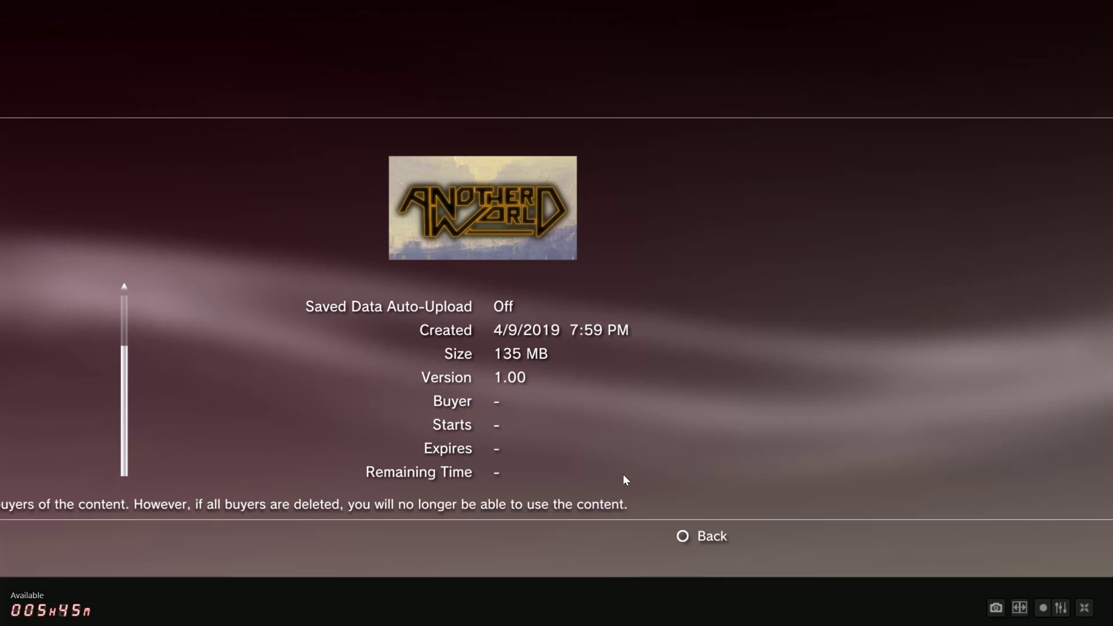
{"action": "key", "text": "Escape"}
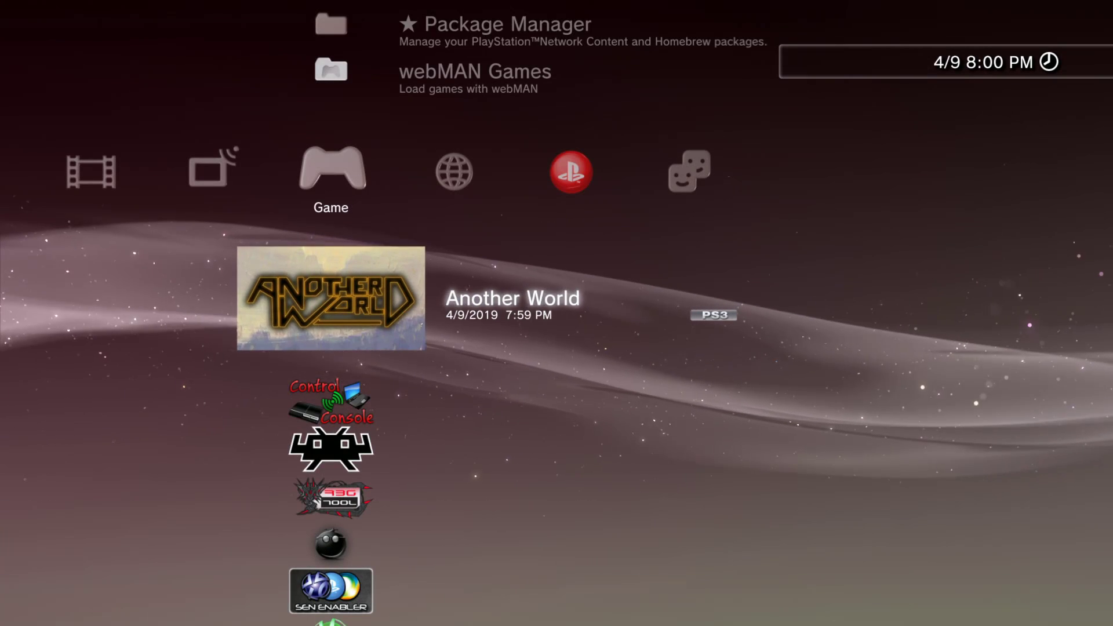
Move down to the PSN Patch 2017.02/B entry in the Game column
{"action": "key", "text": "Down"}
{"action": "key", "text": "Down"}
{"action": "key", "text": "Down"}
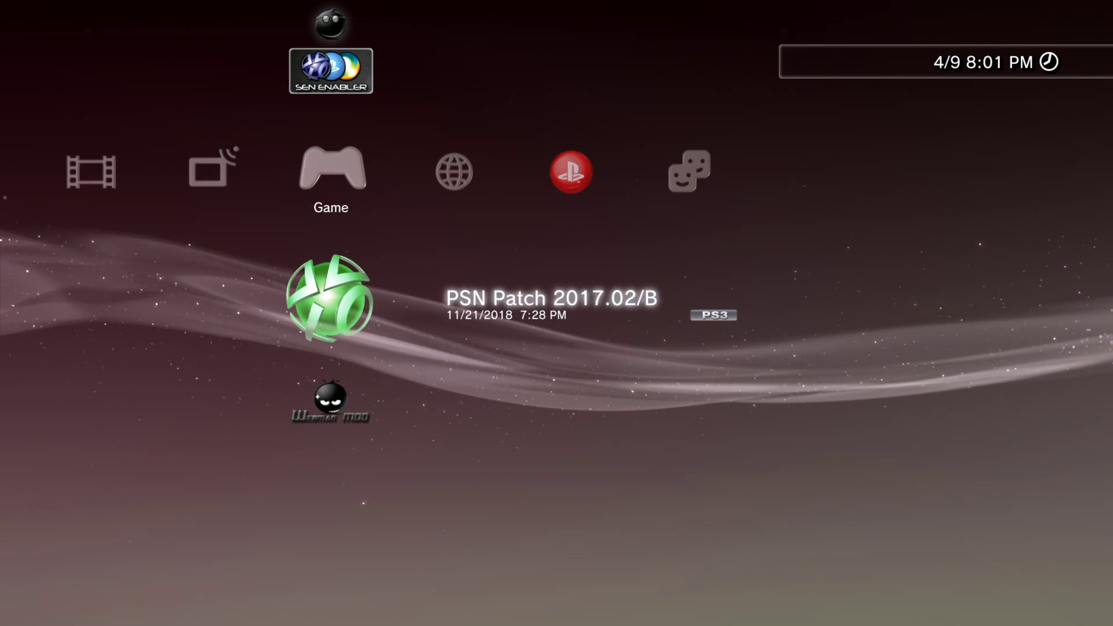
Open Another World's Information and scroll to its Buyer and licence fields
{"action": "key", "text": "Up"}
{"action": "key", "text": "Up"}
{"action": "key", "text": "Up"}
{"action": "key", "text": "Up"}
{"action": "key", "text": "Up"}
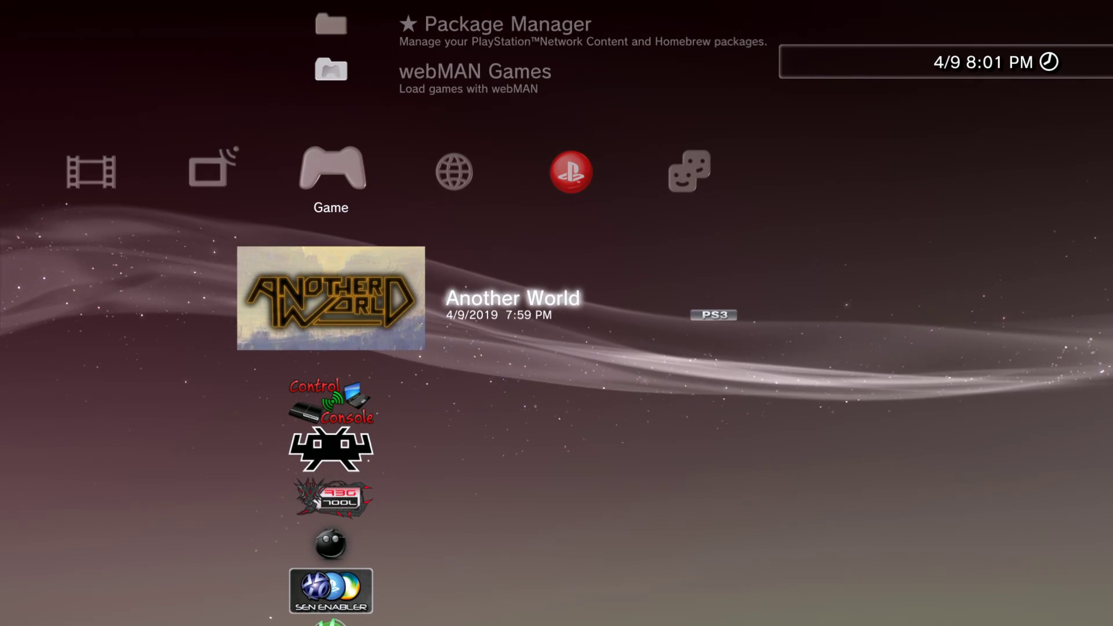
{"action": "key", "text": "Menu"}
{"action": "key", "text": "Down"}
{"action": "key", "text": "Down"}
{"action": "key", "text": "Down"}
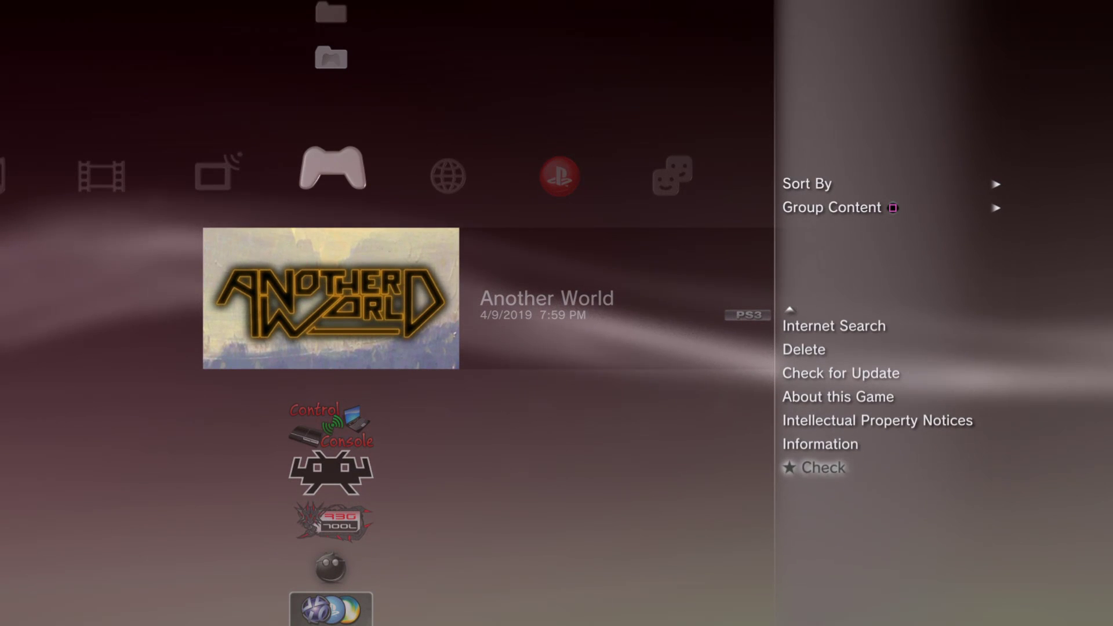
{"action": "key", "text": "Return"}
{"action": "key", "text": "Down"}
{"action": "key", "text": "Down"}
{"action": "key", "text": "Down"}
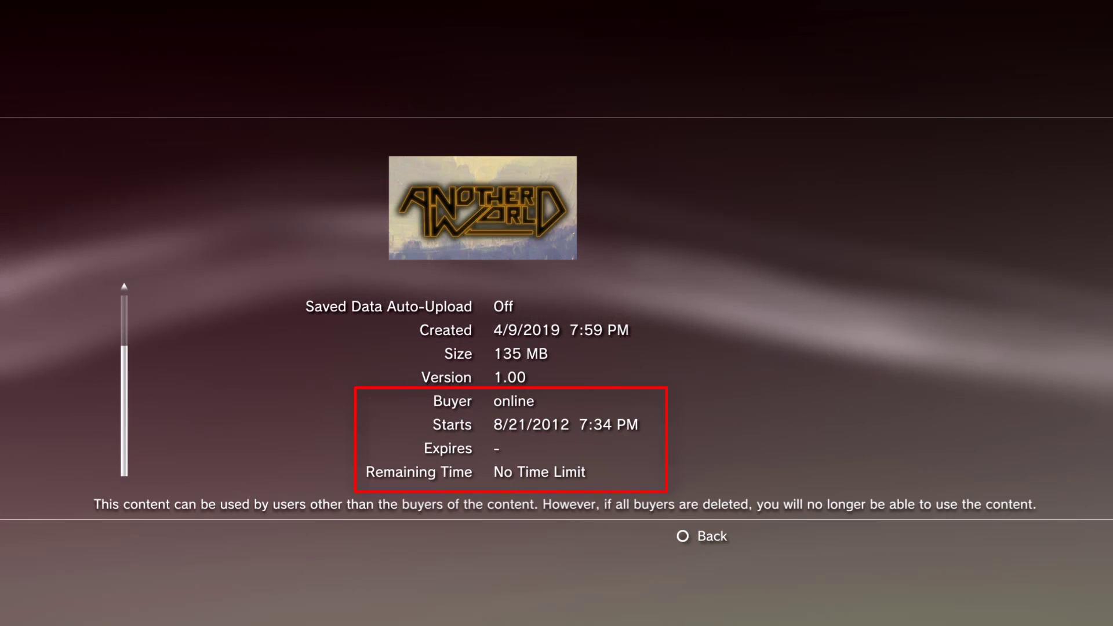
{"action": "mouse_move", "coordinate": [497, 2]}
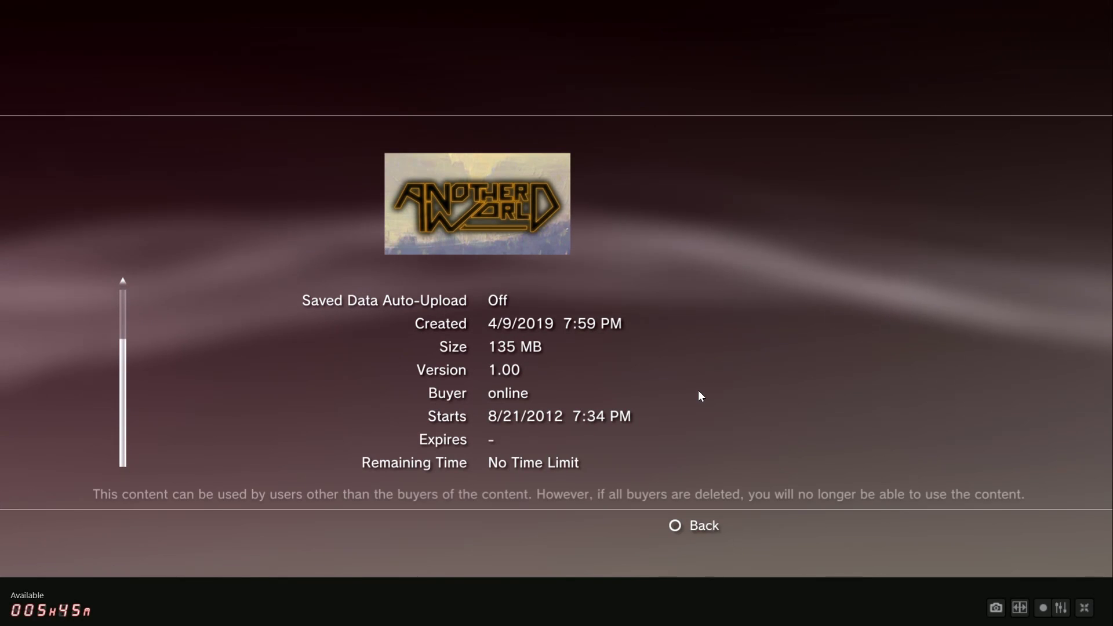
{"action": "key", "text": "c"}
Reopen Another World's Information to recheck the Buyer field, then close it
{"action": "key", "text": "Left"}
{"action": "key", "text": "Left"}
{"action": "key", "text": "Left"}
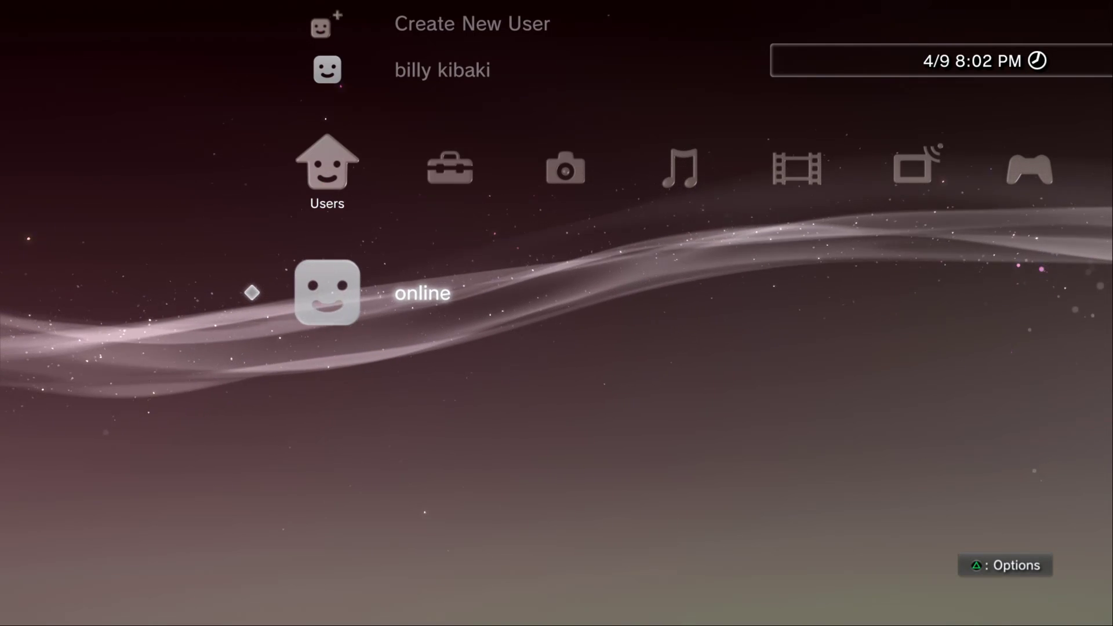
{"action": "key", "text": "Right"}
{"action": "key", "text": "Right"}
{"action": "key", "text": "Right"}
{"action": "key", "text": "Right"}
{"action": "key", "text": "Right"}
{"action": "key", "text": "Right"}
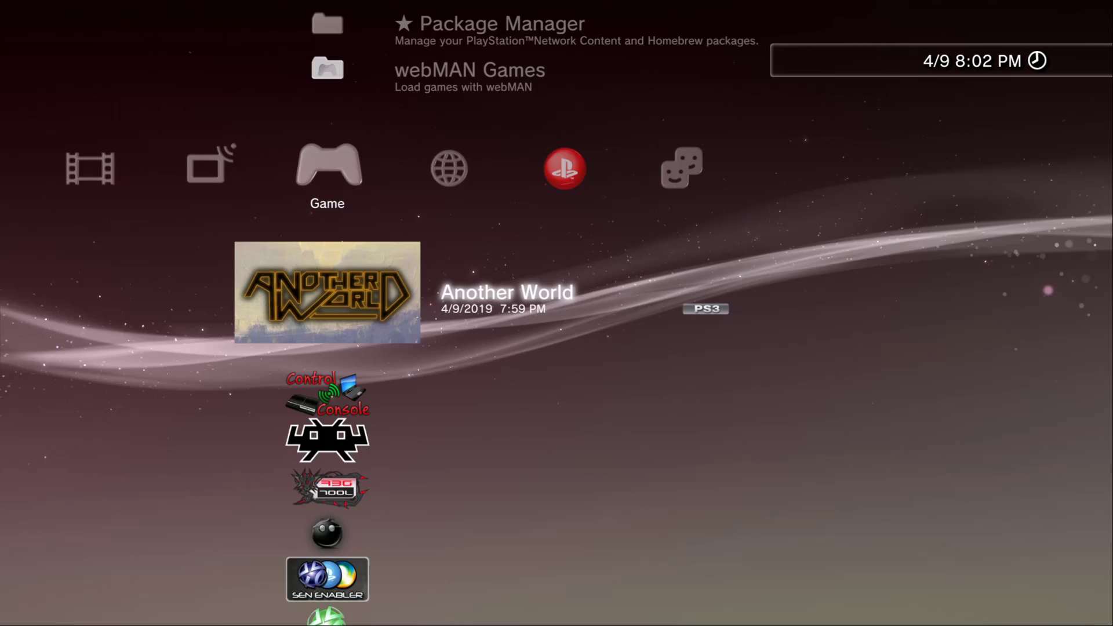
{"action": "key", "text": "v"}
{"action": "key", "text": "Return"}
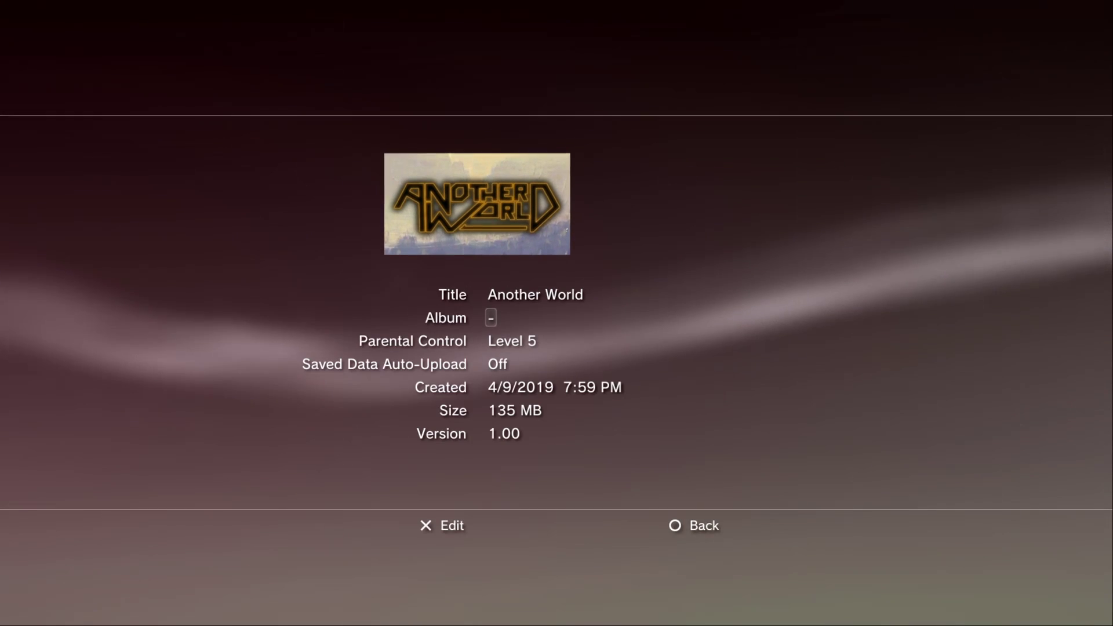
{"action": "key", "text": "Down"}
{"action": "key", "text": "Down"}
{"action": "key", "text": "Down"}
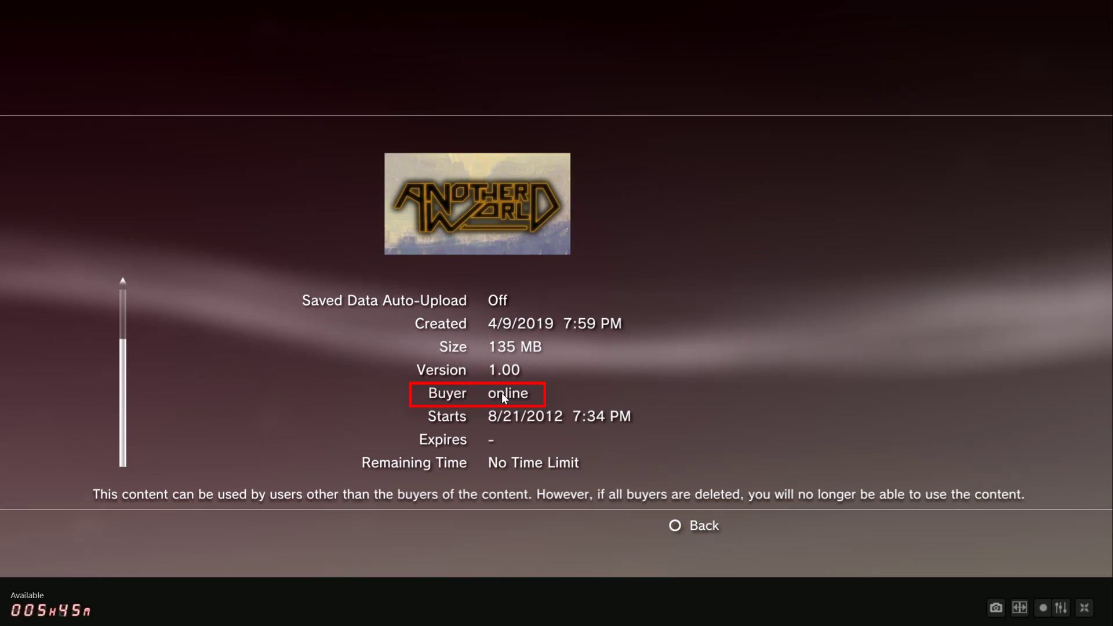
{"action": "key", "text": "Escape"}
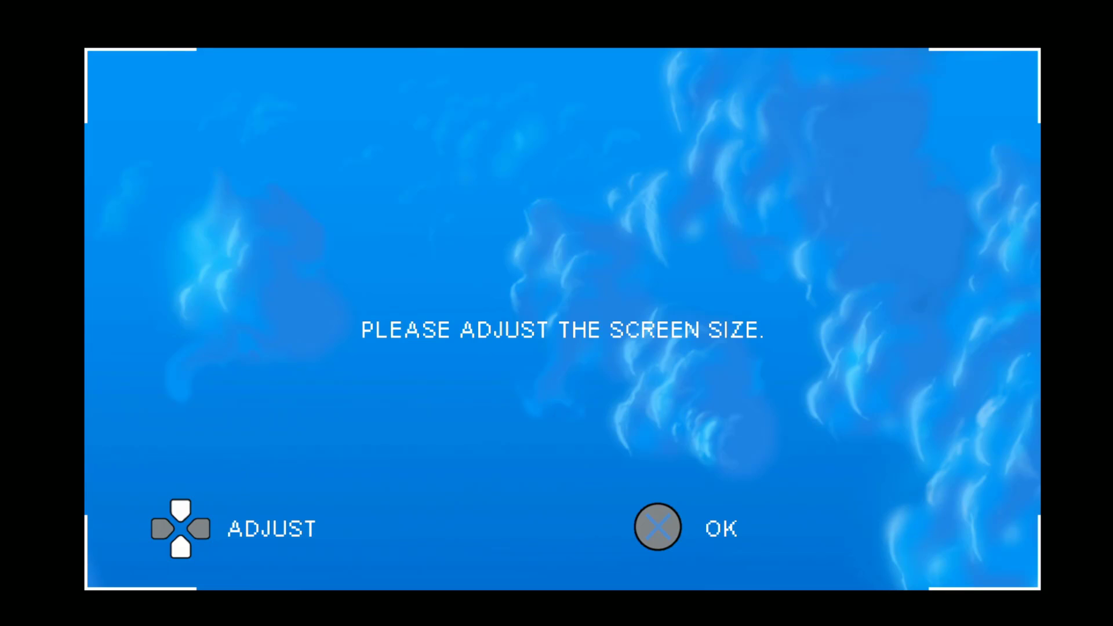
{"action": "key", "text": "Return"}
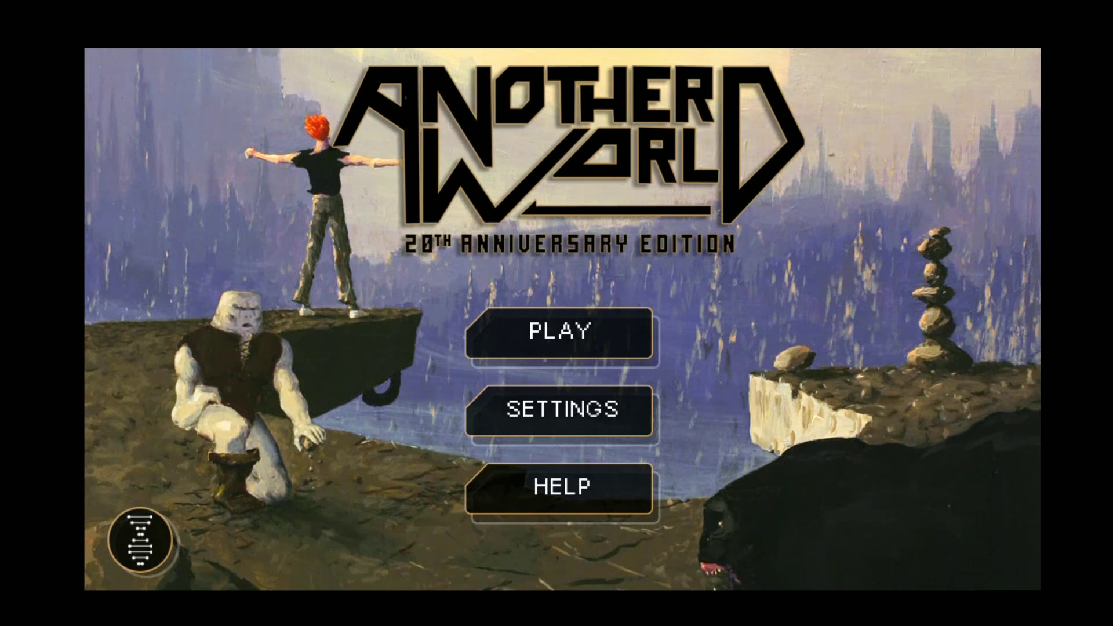